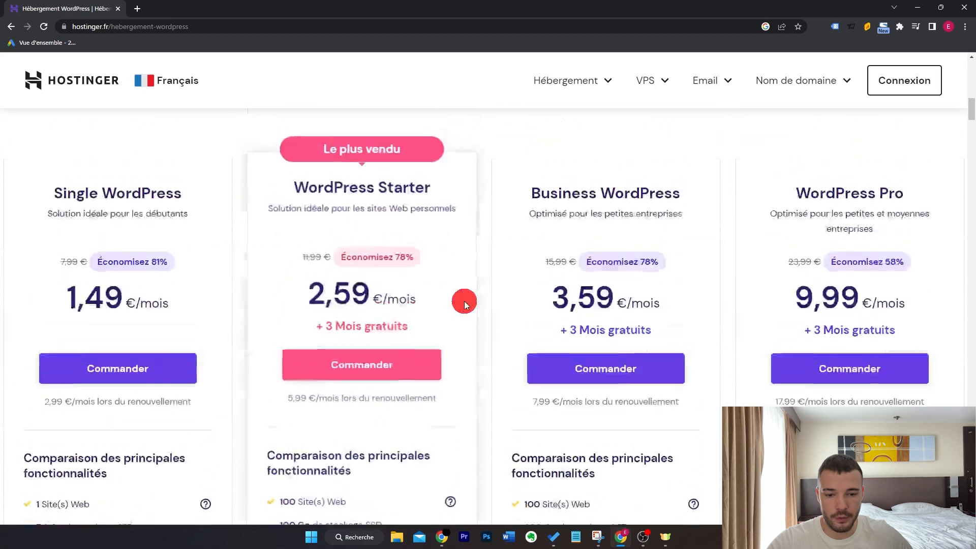
# Compare the features of the WordPress hosting plans and order the WordPress Starter plan
pyautogui.scroll(-1, 433, 293)
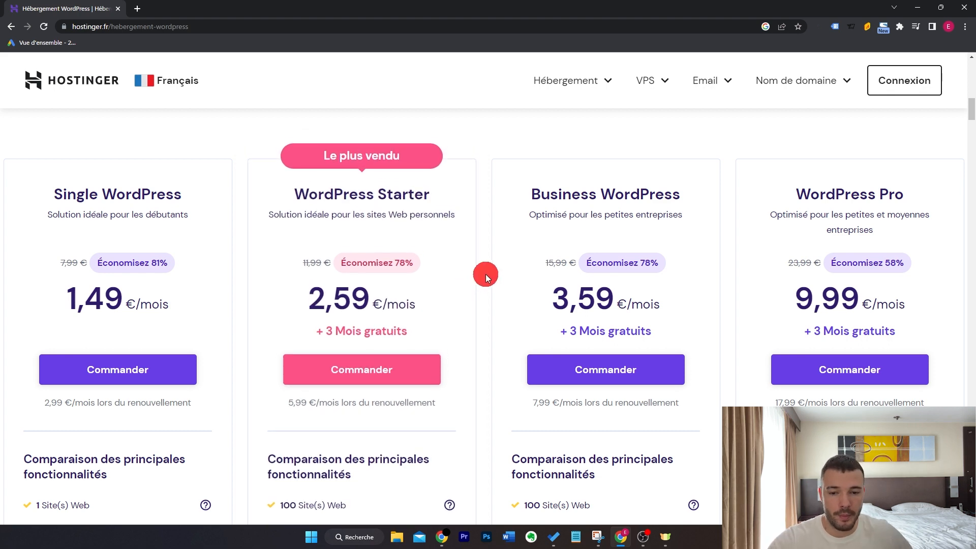
pyautogui.scroll(-1, 486, 273)
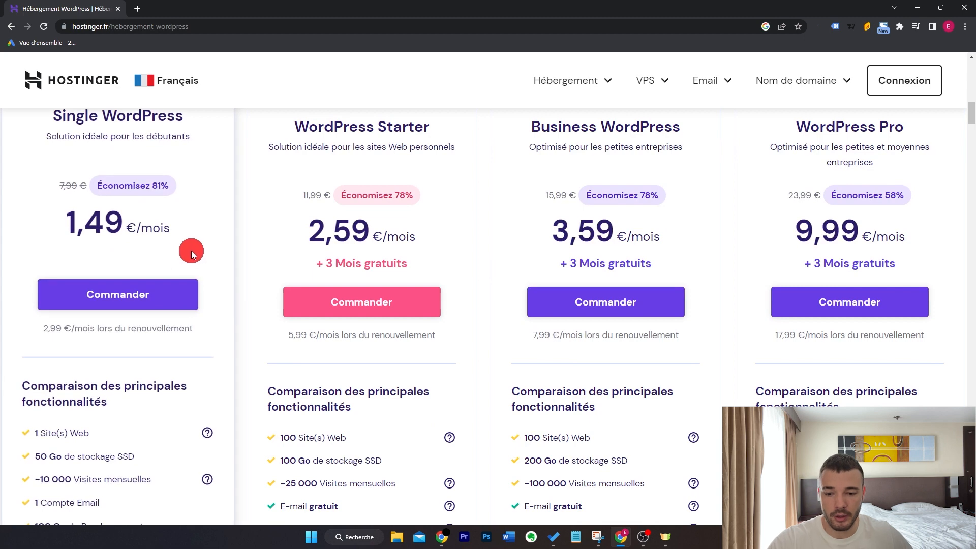
pyautogui.scroll(-1, 191, 252)
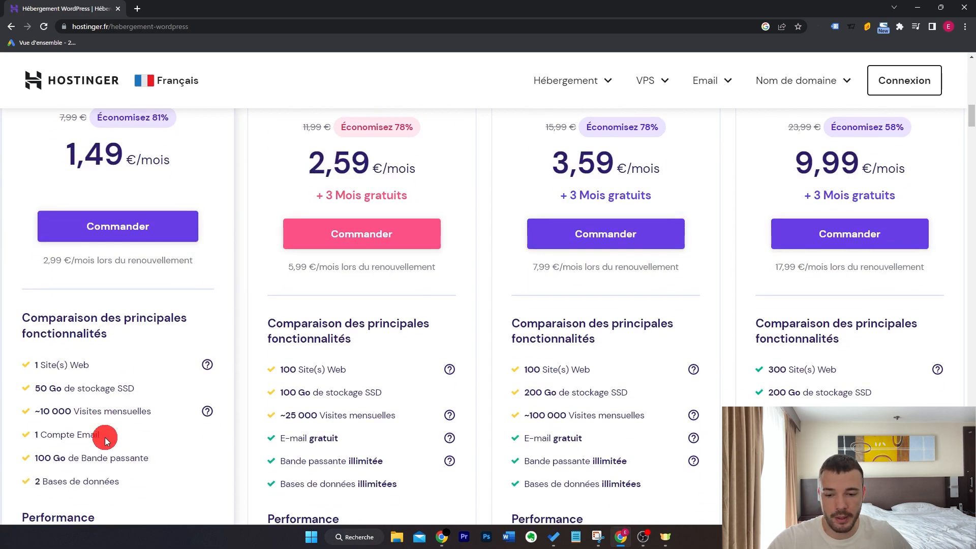
pyautogui.scroll(-3, 170, 402)
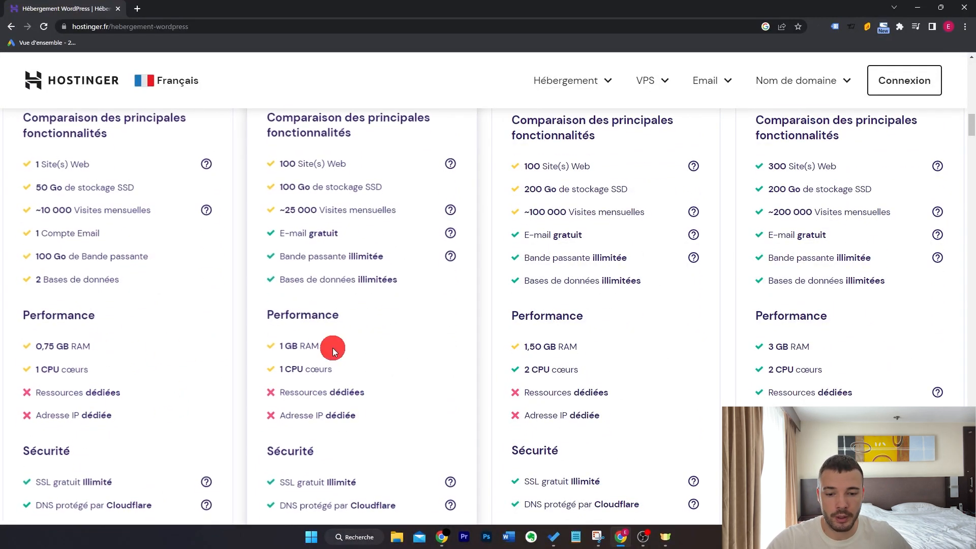
pyautogui.scroll(4, 148, 373)
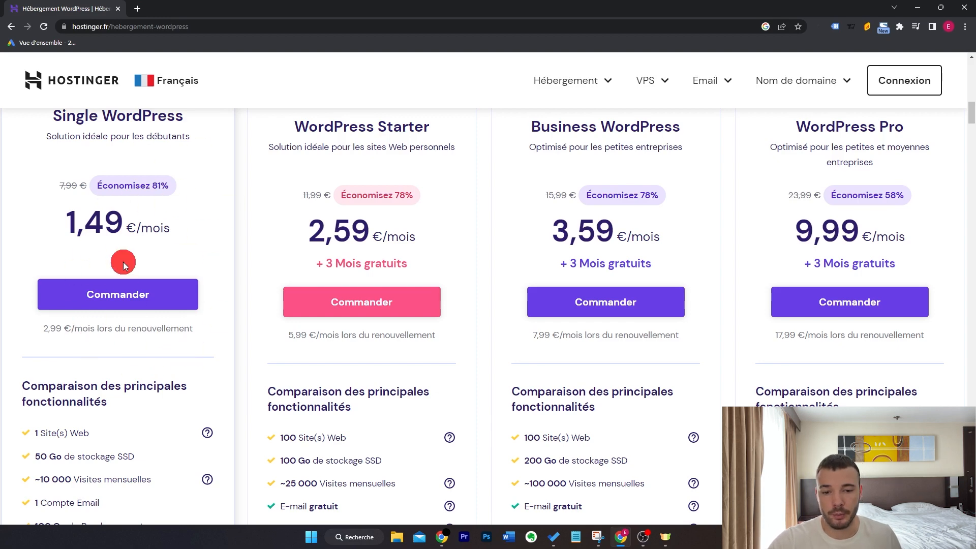
pyautogui.scroll(1, 123, 265)
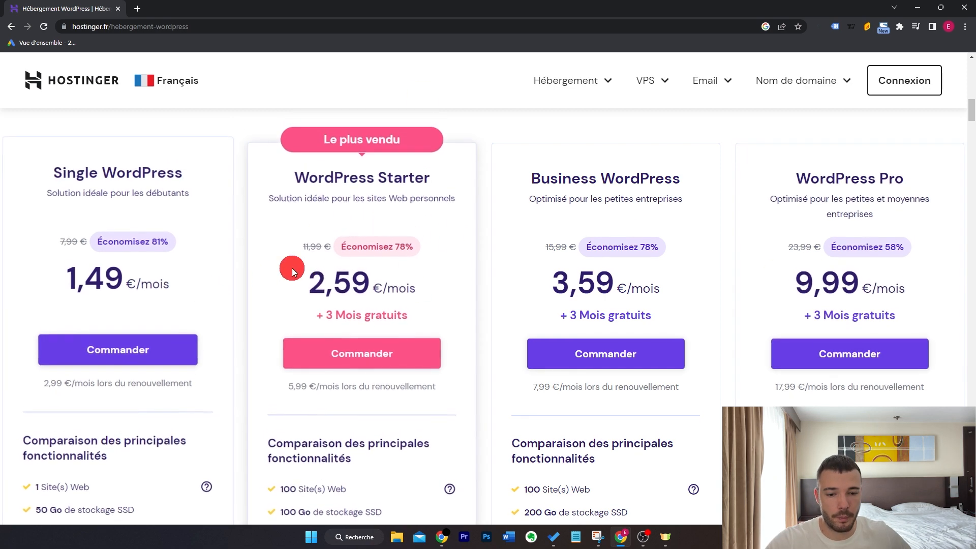
pyautogui.click(399, 350)
# Choose the 12-month period for the WordPress Starter plan and go through the account creation and payment sections
pyautogui.scroll(-4, 745, 237)
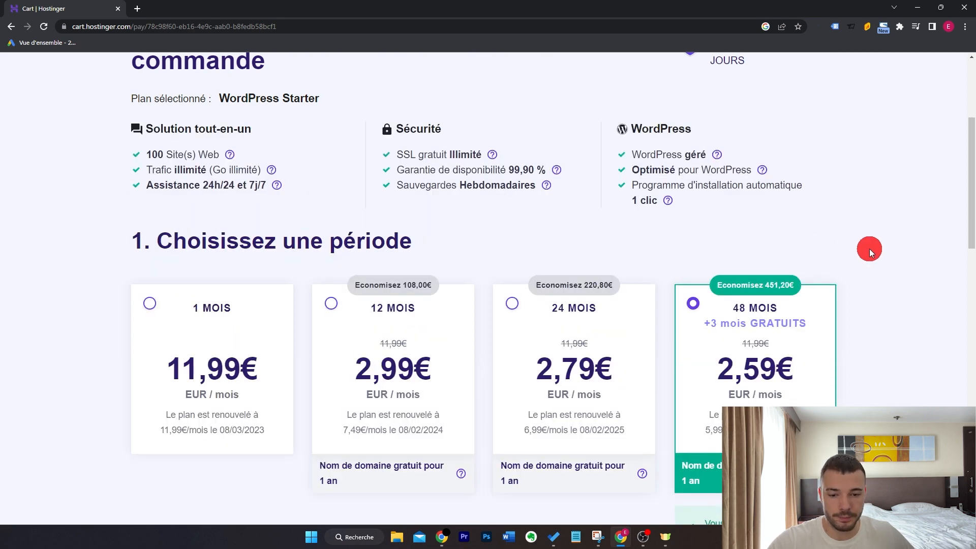
pyautogui.scroll(-1, 870, 253)
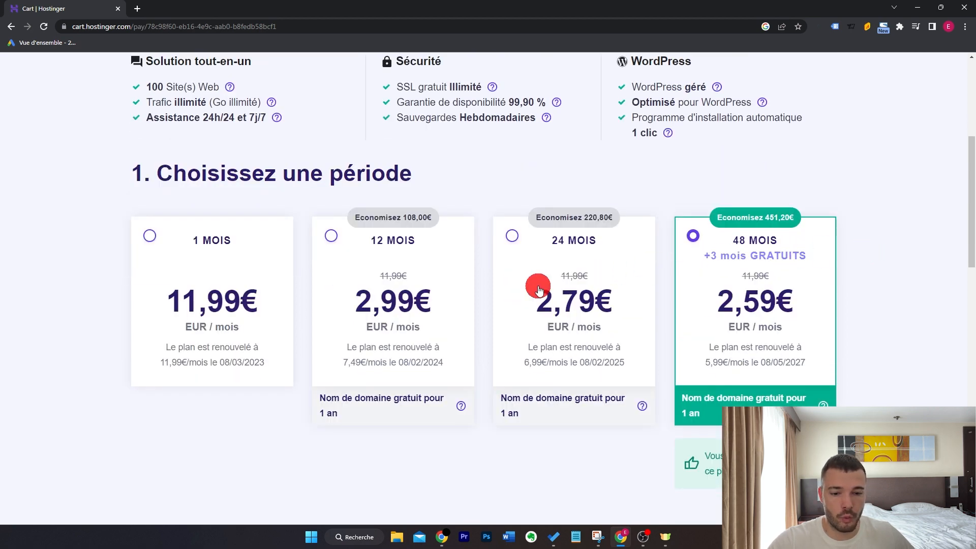
pyautogui.click(328, 239)
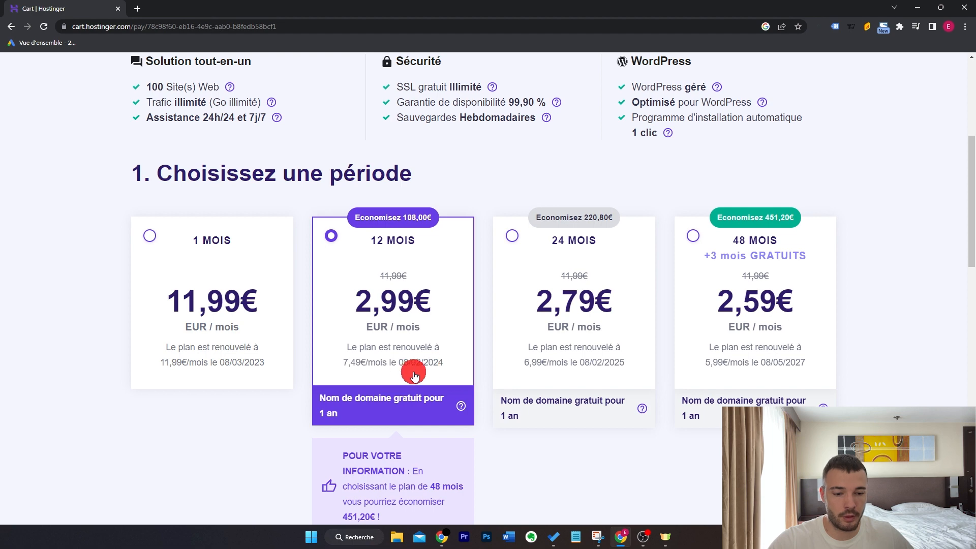
pyautogui.scroll(-1, 468, 350)
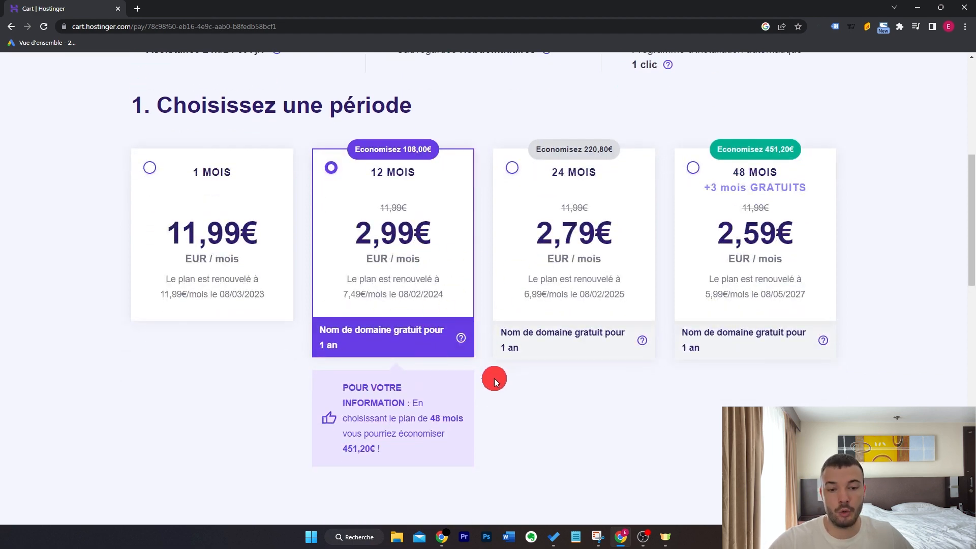
pyautogui.scroll(-1, 499, 375)
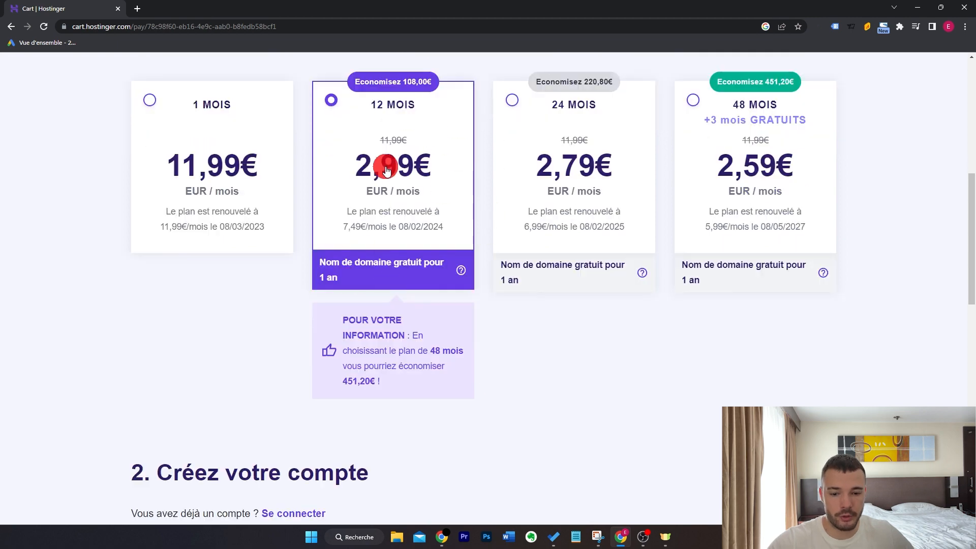
pyautogui.scroll(-5, 529, 230)
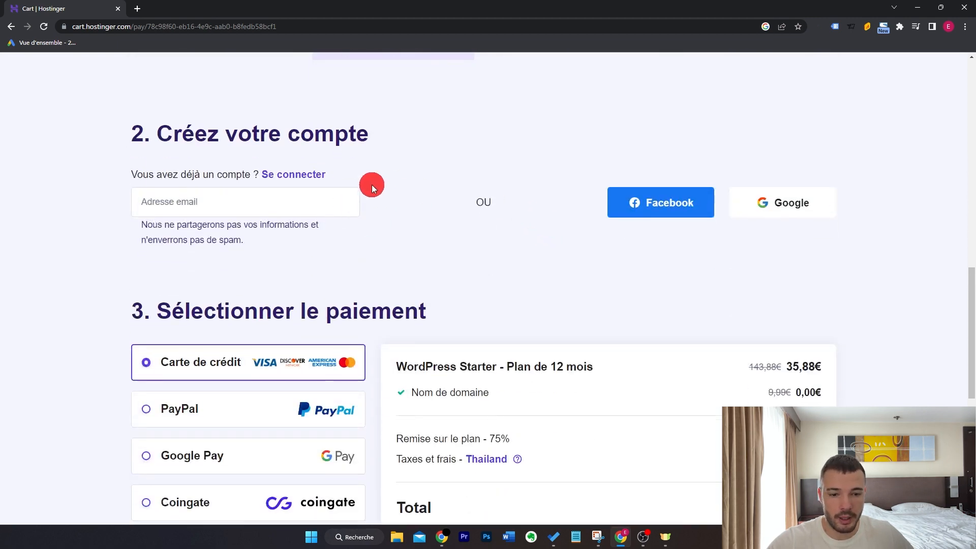
pyautogui.scroll(-3, 373, 185)
pyautogui.scroll(-3, 574, 268)
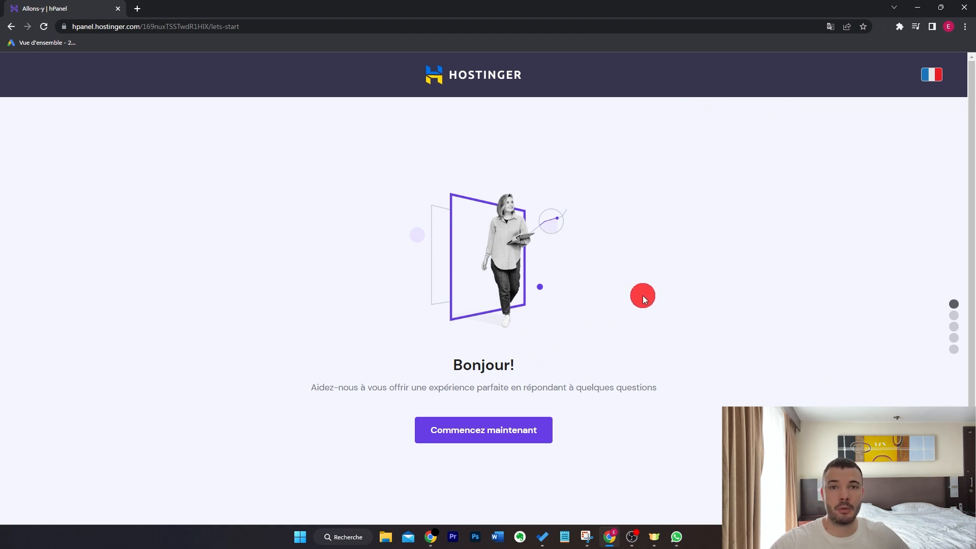
# Start the hosting setup without the personalised survey and choose to create a new website with WordPress
pyautogui.click(519, 431)
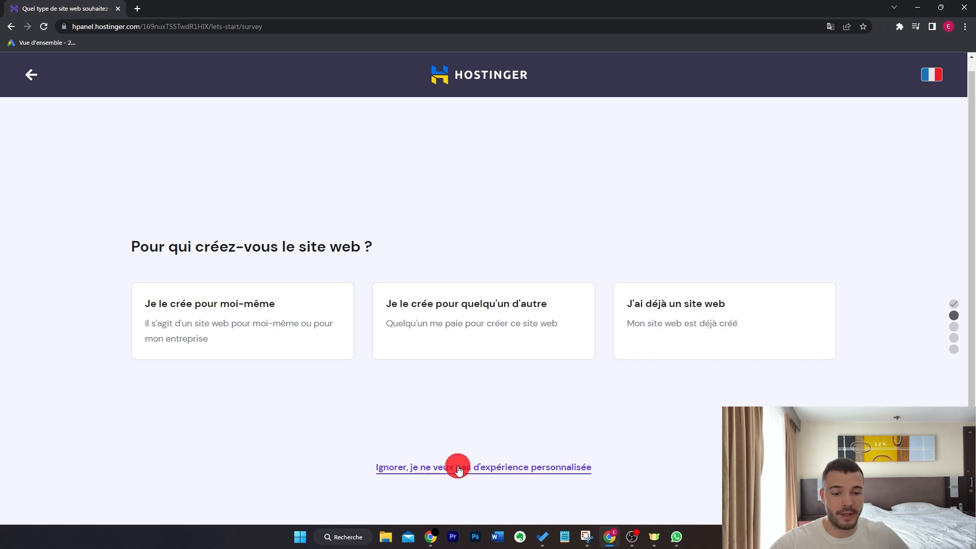
pyautogui.click(481, 468)
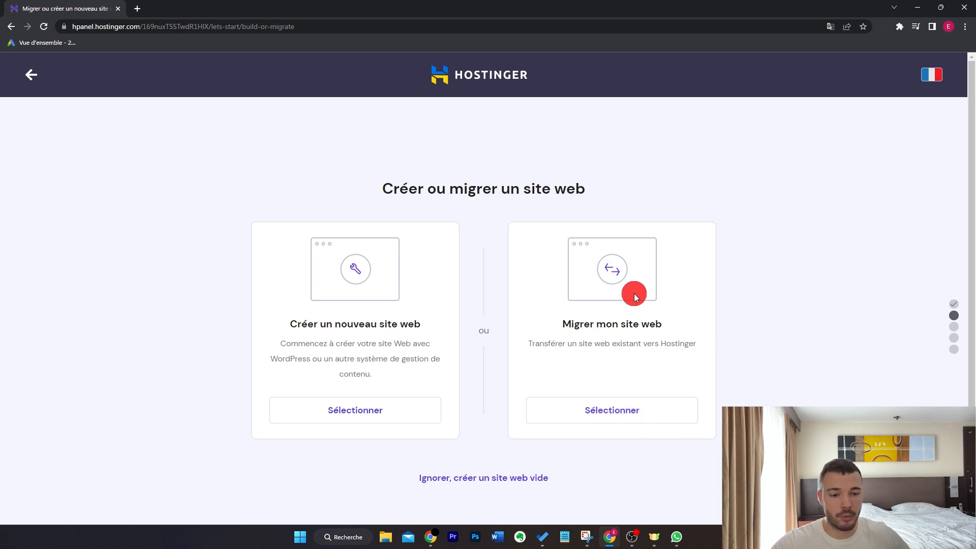
pyautogui.click(360, 415)
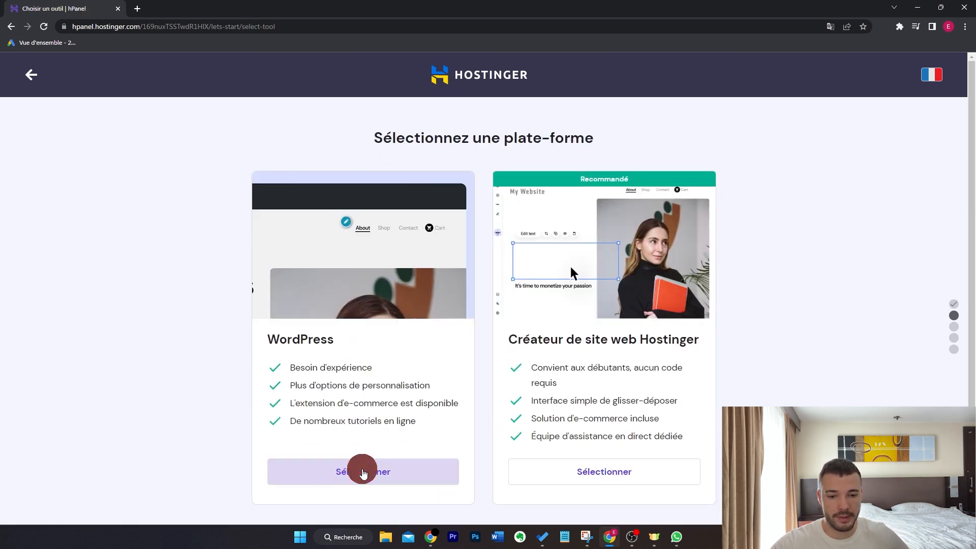
pyautogui.click(363, 472)
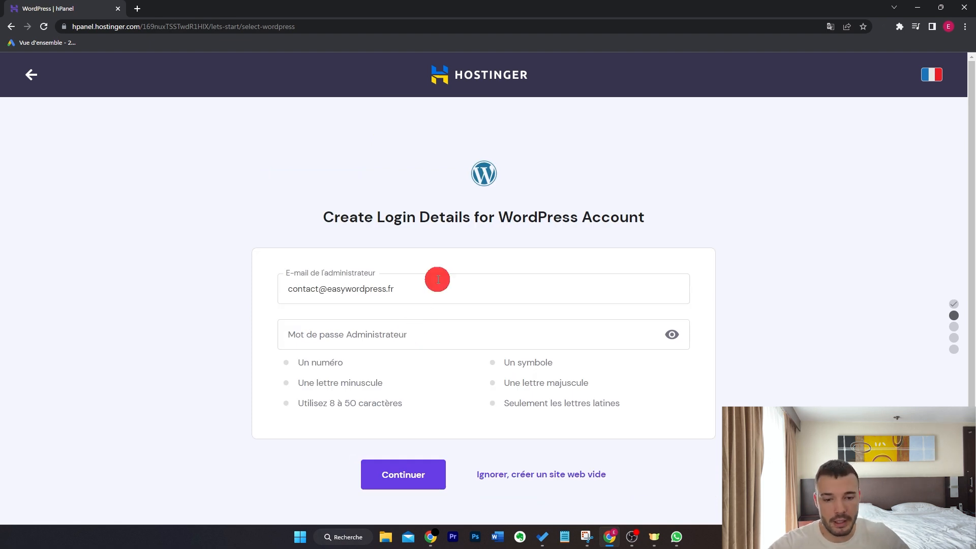
# Enter the administrator password for the WordPress account and continue
pyautogui.click(432, 336)
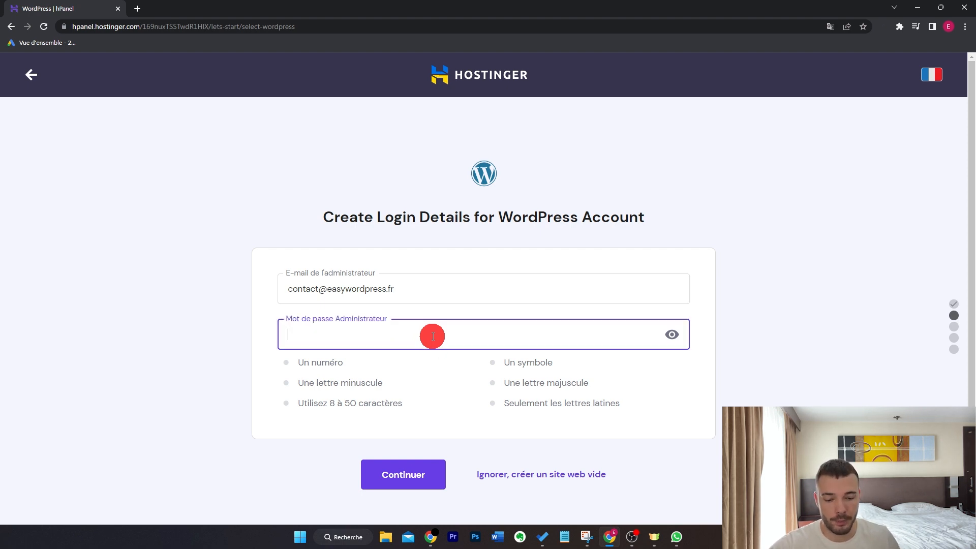
pyautogui.hotkey('ctrl', 'v')
pyautogui.click(419, 480)
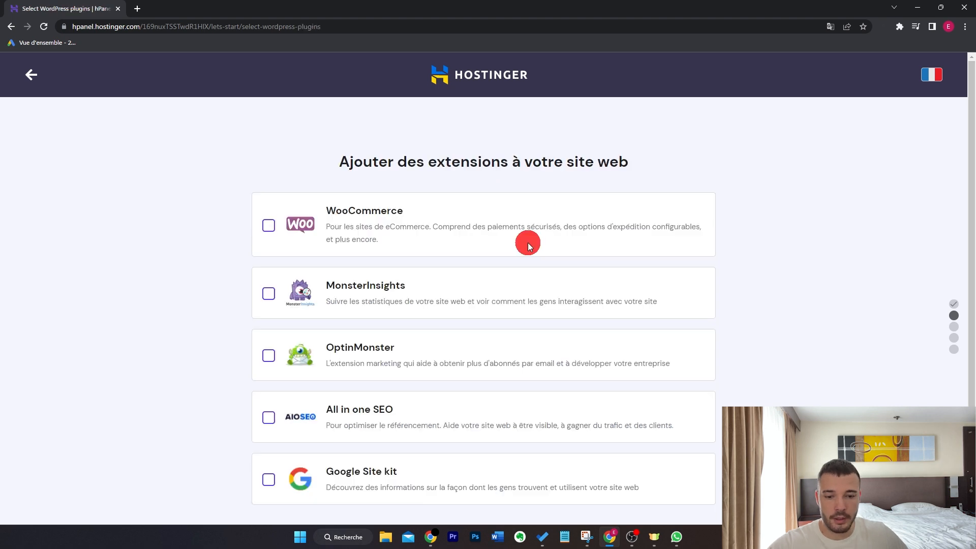
# Skip adding extensions to the website and continue without choosing a template
pyautogui.scroll(-2, 528, 243)
pyautogui.scroll(2, 527, 242)
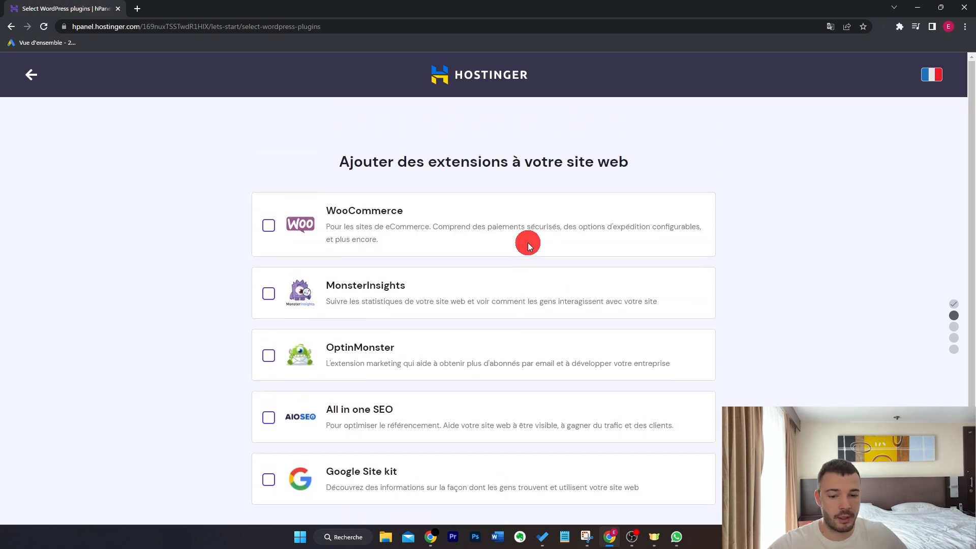
pyautogui.scroll(-2, 527, 242)
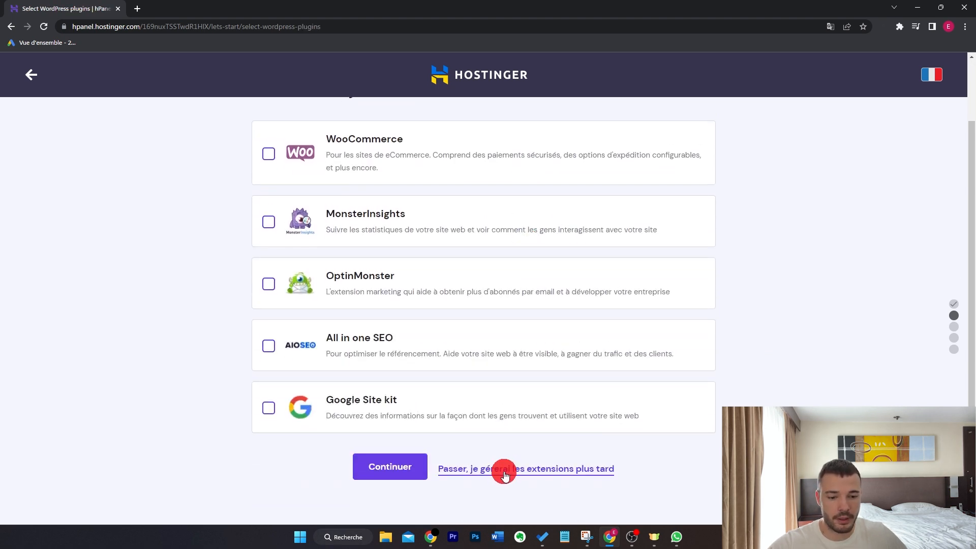
pyautogui.click(505, 473)
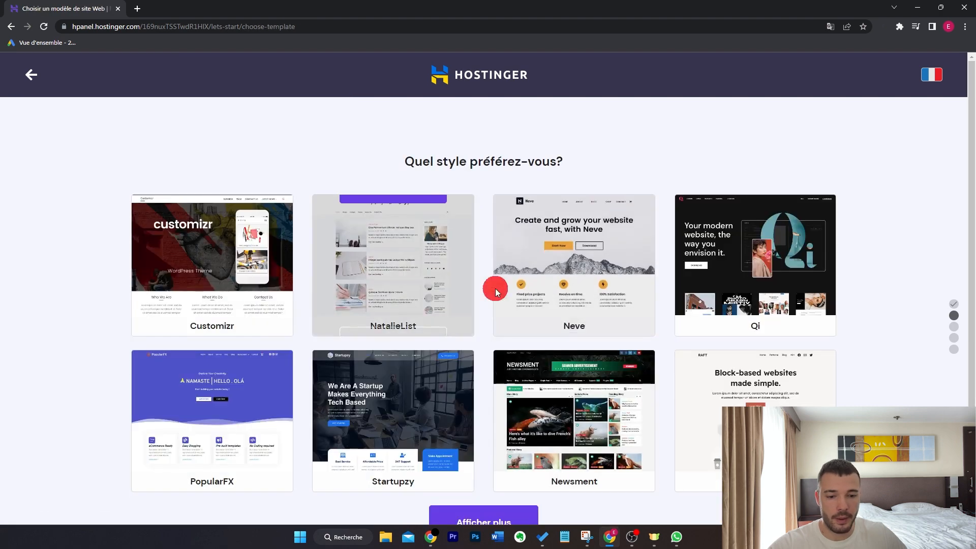
pyautogui.scroll(-2, 911, 223)
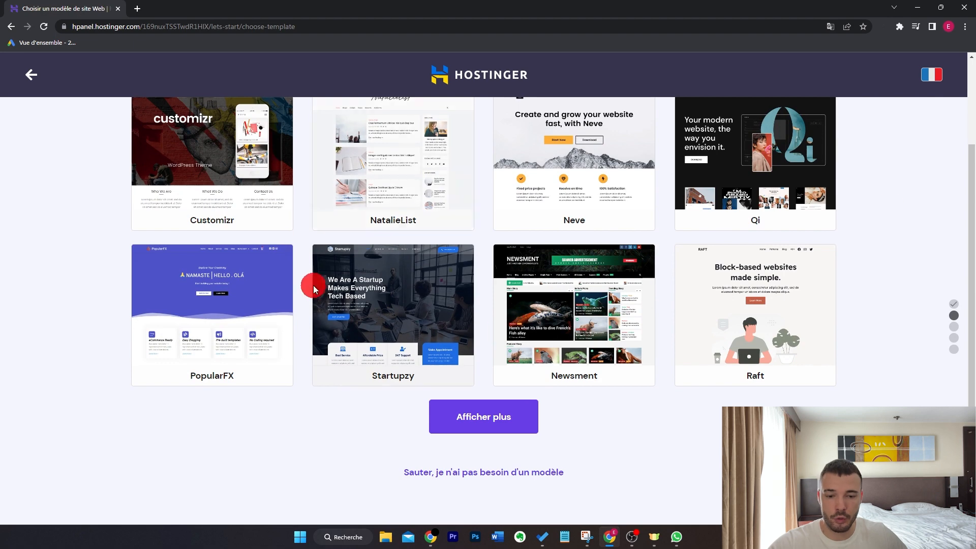
pyautogui.click(459, 474)
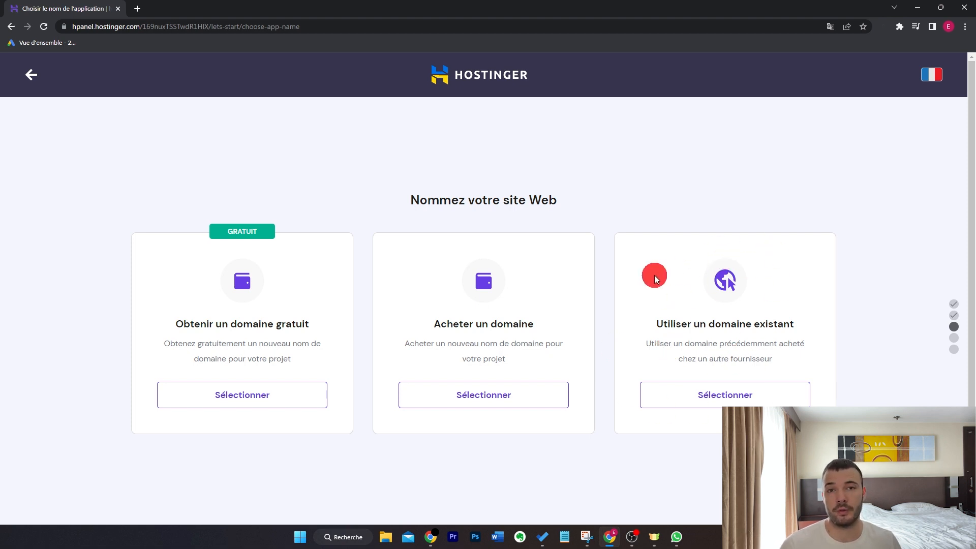
# Choose to get a free domain and enter easywordpress as the desired domain name
pyautogui.click(217, 401)
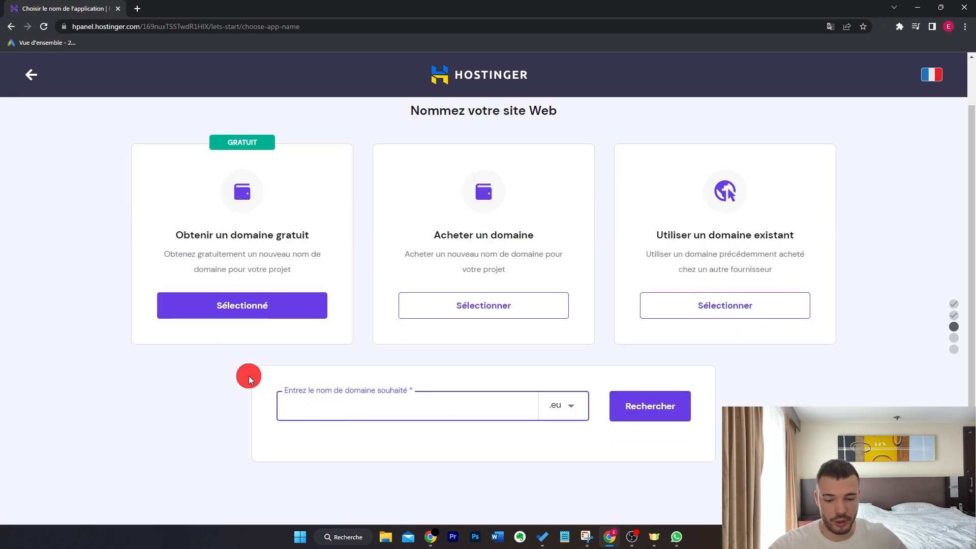
pyautogui.write('easywordpress')
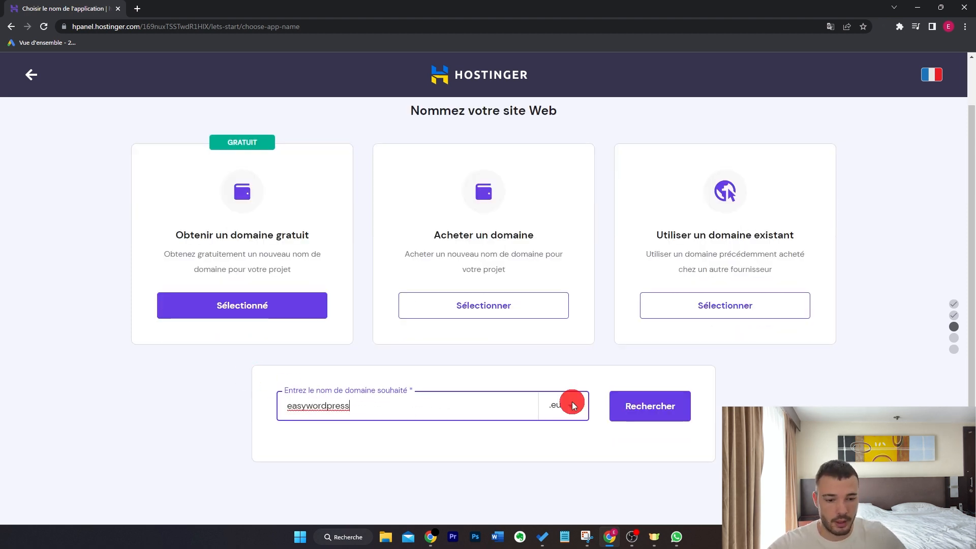
# Examine the domain extensions offered for the free domain name
pyautogui.click(575, 404)
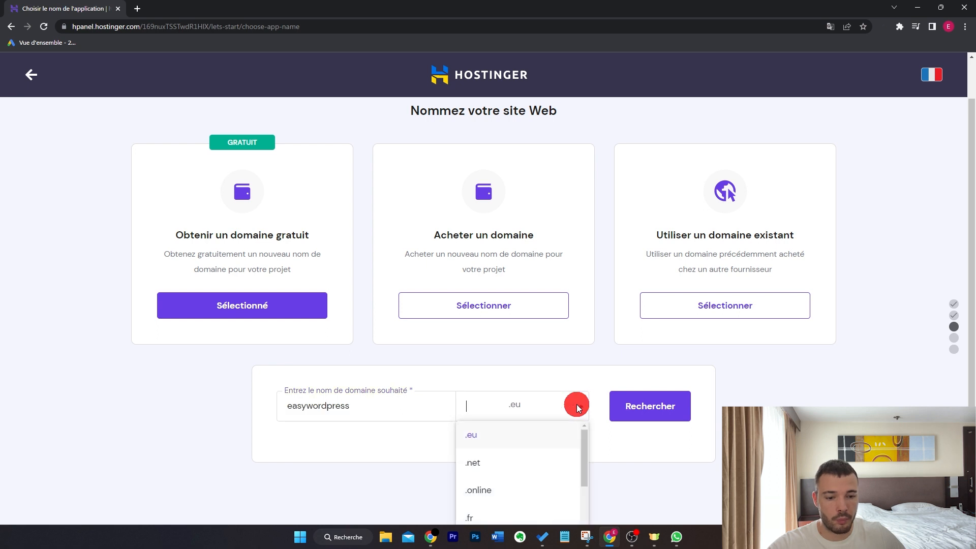
pyautogui.click(407, 425)
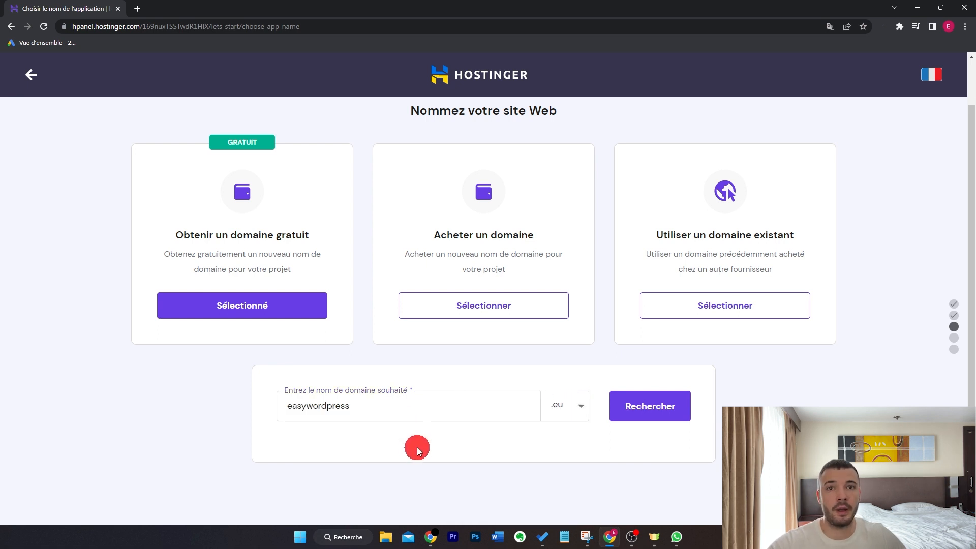
pyautogui.click(573, 407)
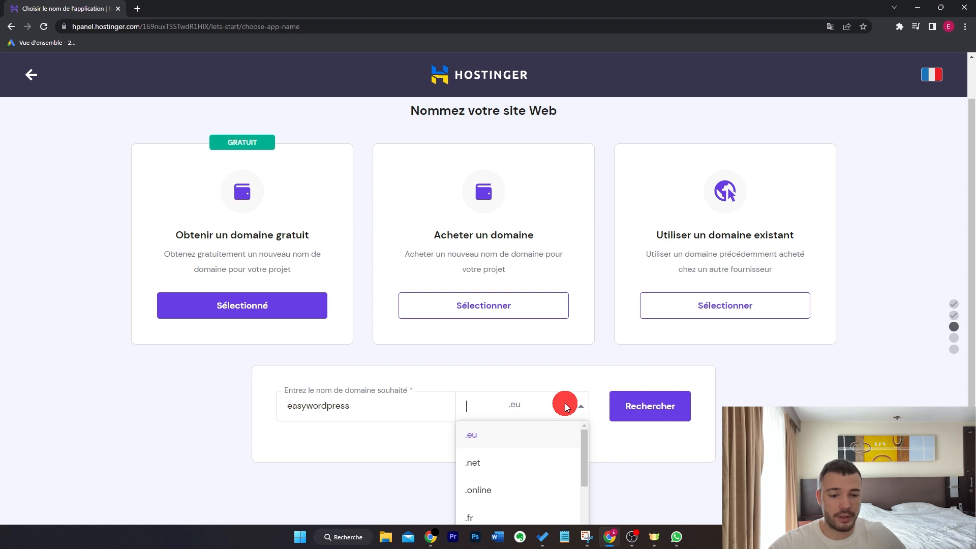
pyautogui.scroll(-2, 617, 444)
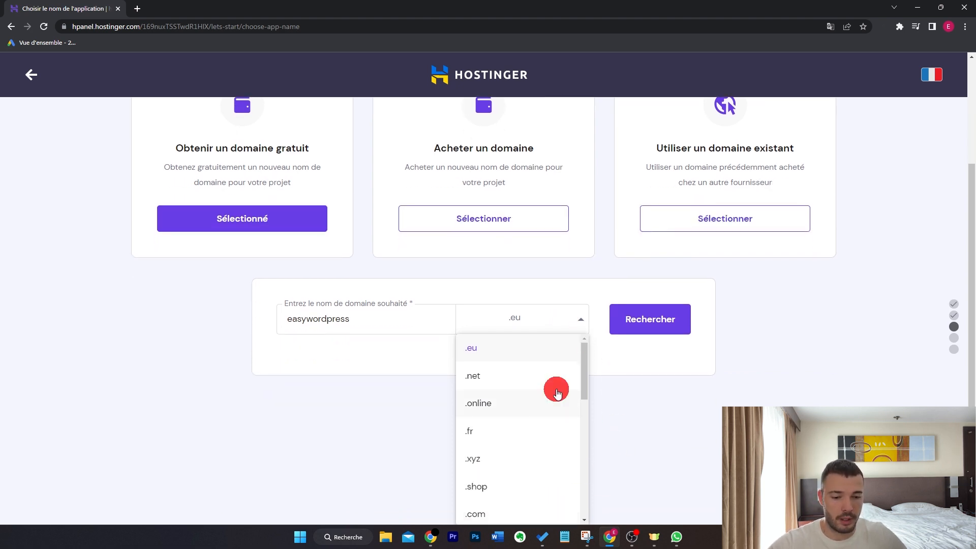
pyautogui.scroll(-10, 557, 389)
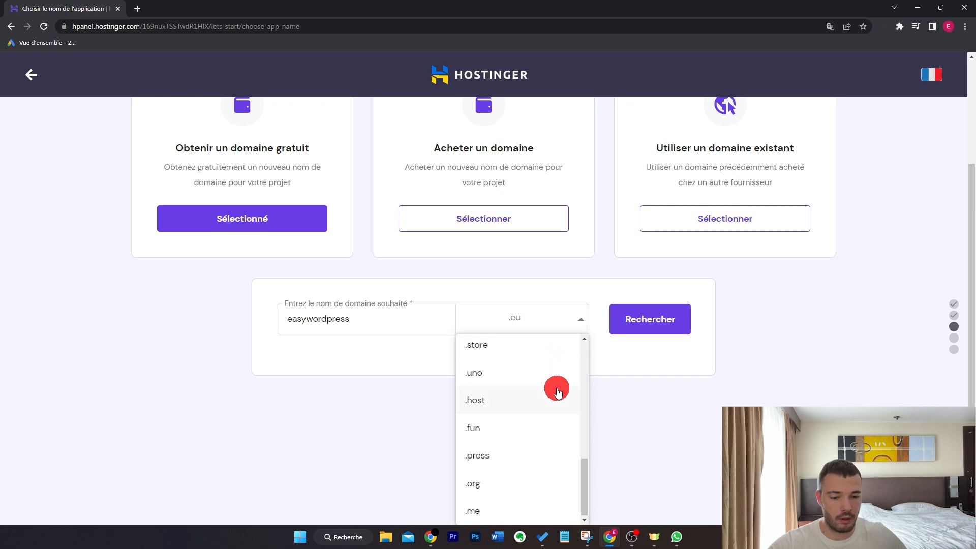
pyautogui.scroll(3, 528, 451)
pyautogui.scroll(7, 529, 452)
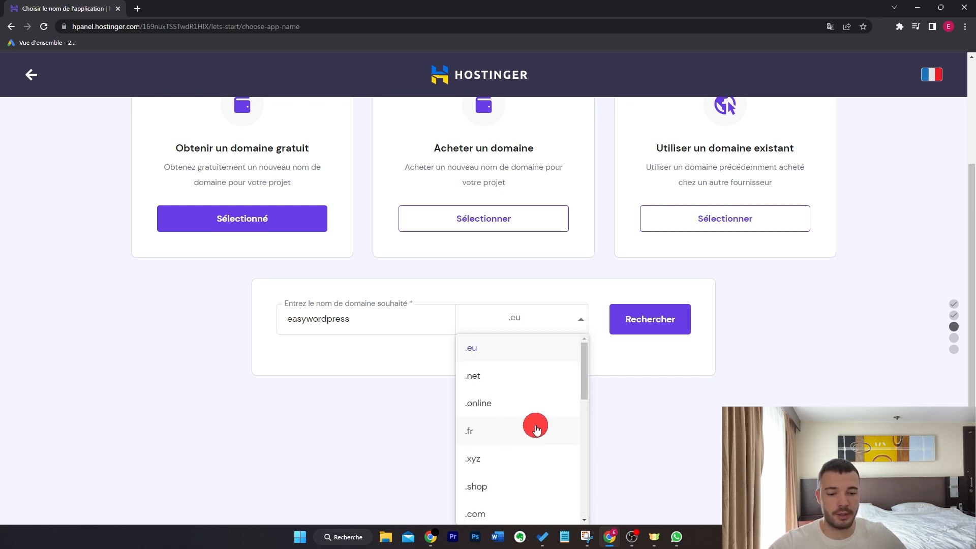
pyautogui.click(643, 407)
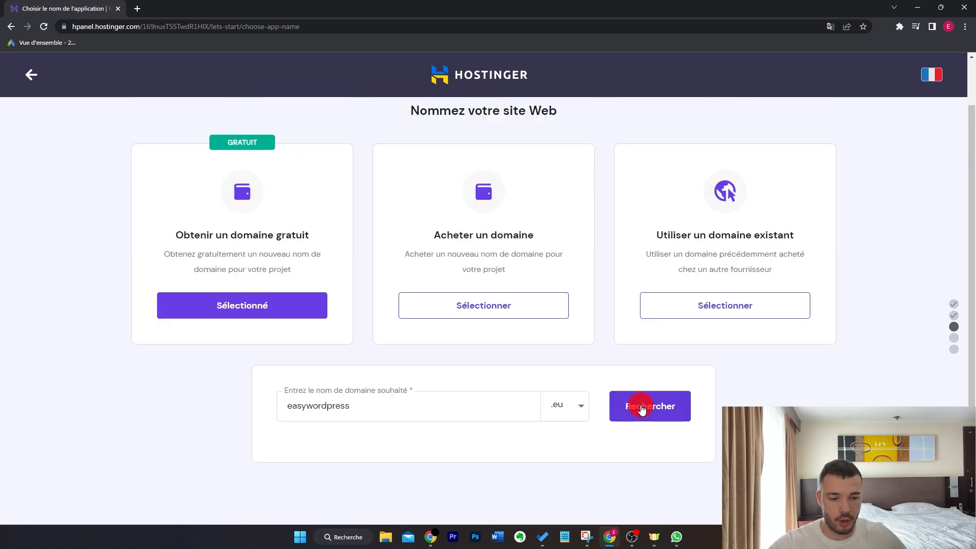
# Check the availability of easywordpress.eu and continue with it as the site's domain
pyautogui.click(644, 407)
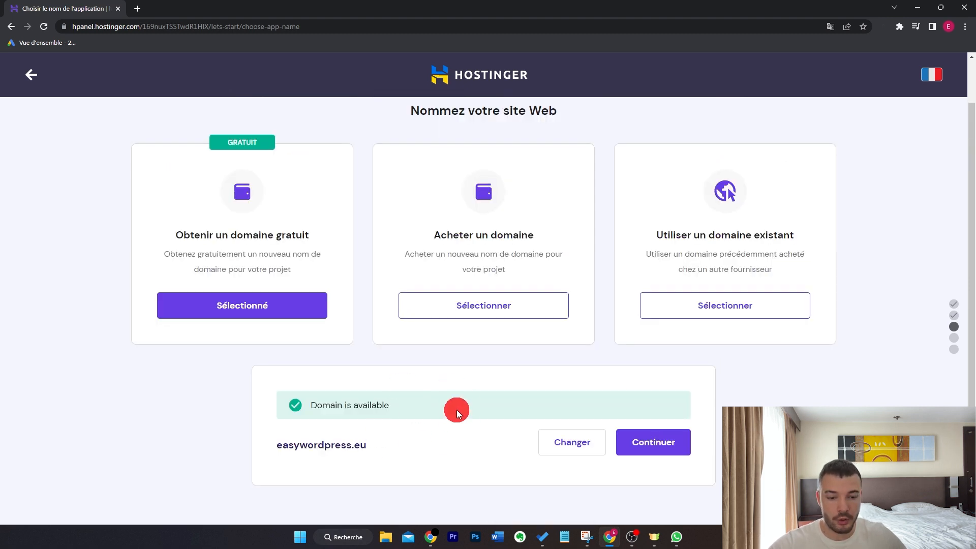
pyautogui.click(638, 442)
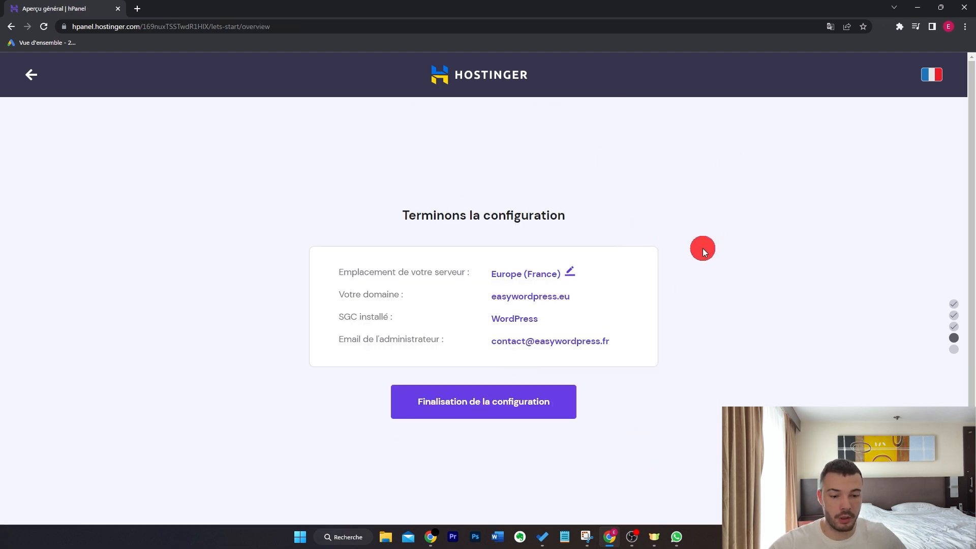
# Finalize the site configuration and submit the domain registration's primary details with country France and the Personnel option
pyautogui.click(482, 412)
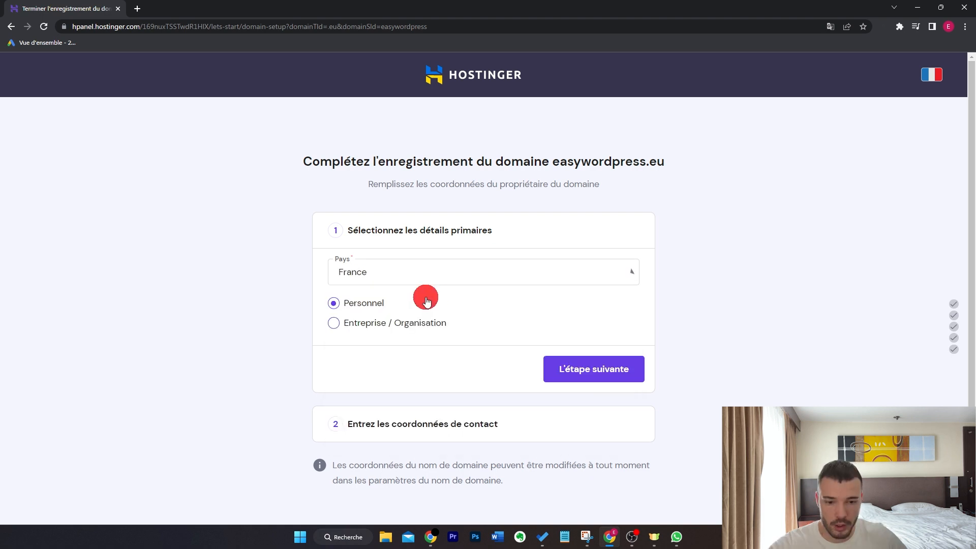
pyautogui.click(577, 376)
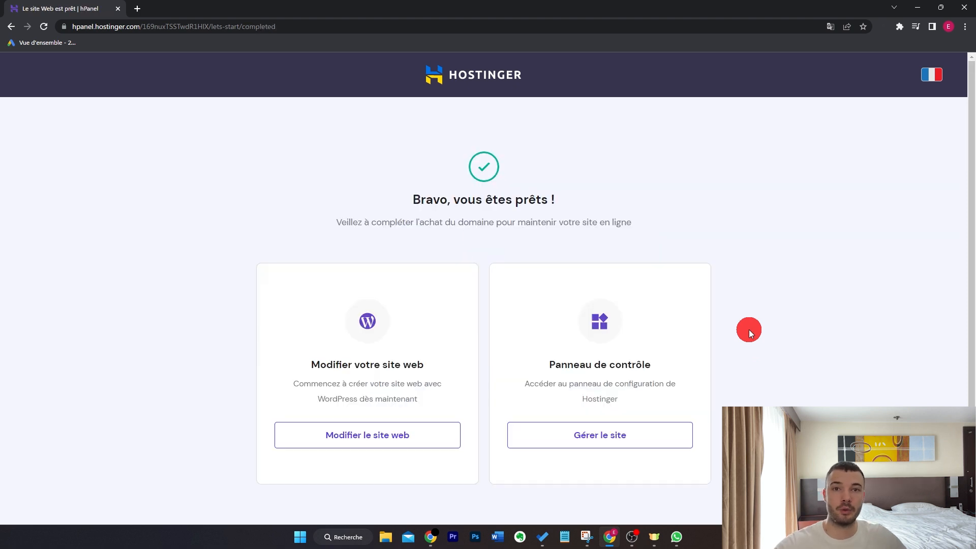
# Open the new WordPress site for editing, dismiss the preview banner, and examine the temporary preview-domain.com address before closing it
pyautogui.click(409, 436)
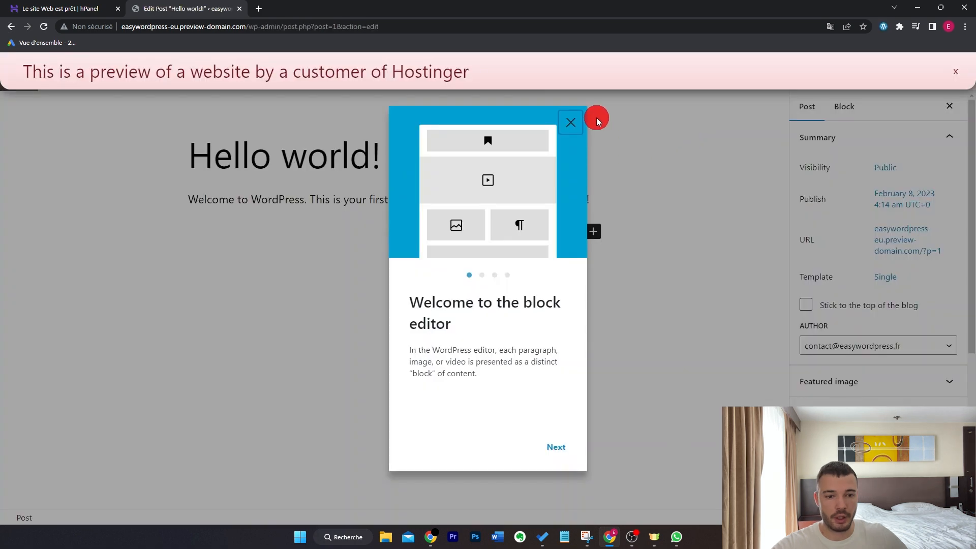
pyautogui.click(571, 121)
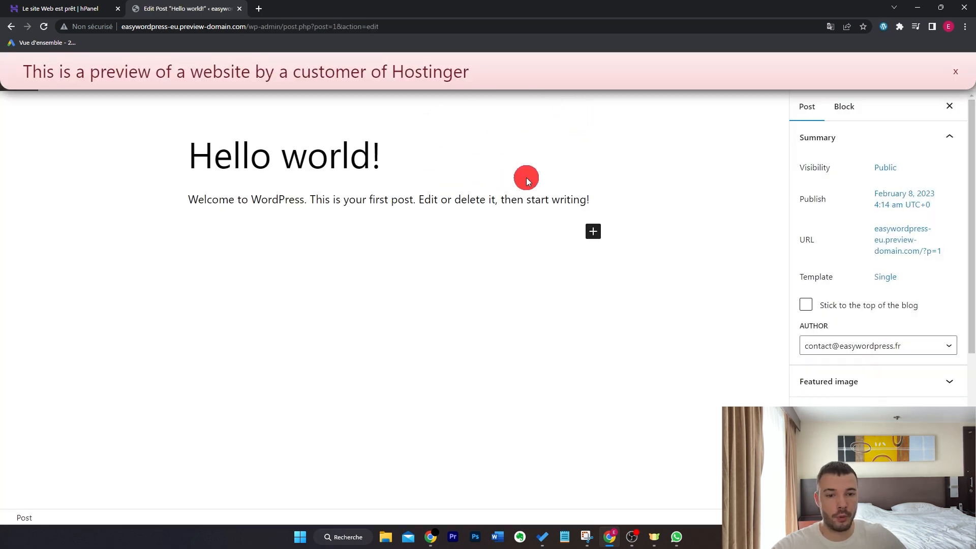
pyautogui.click(955, 71)
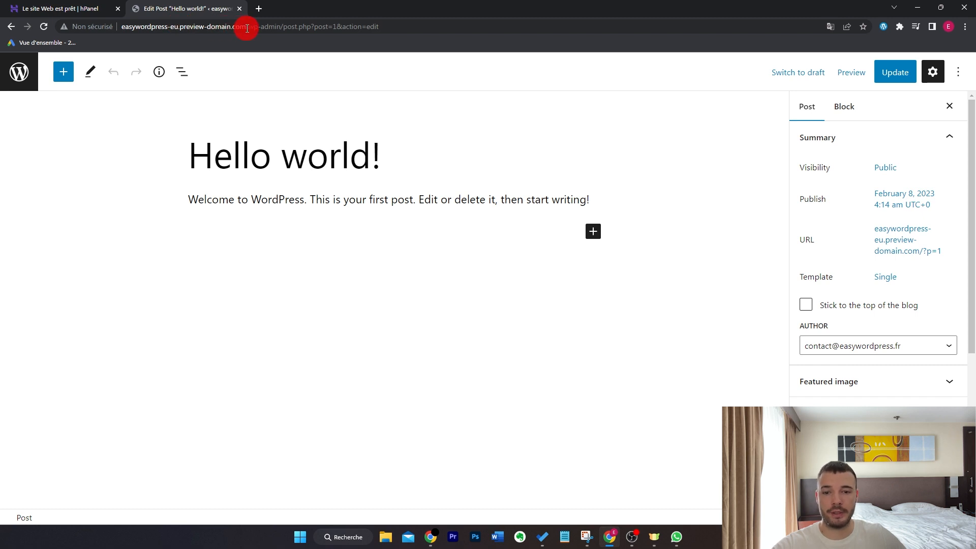
pyautogui.moveTo(247, 28); pyautogui.dragTo(180, 29)
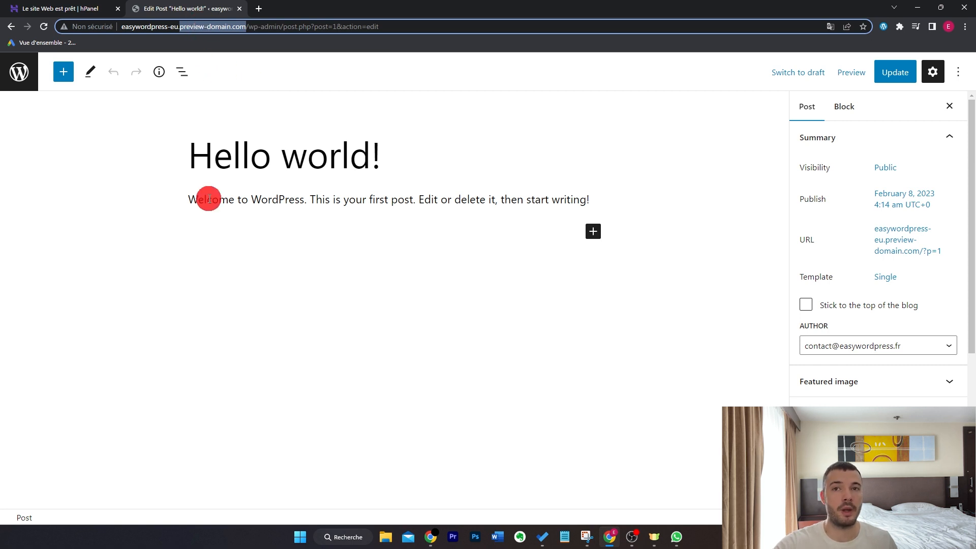
pyautogui.click(239, 9)
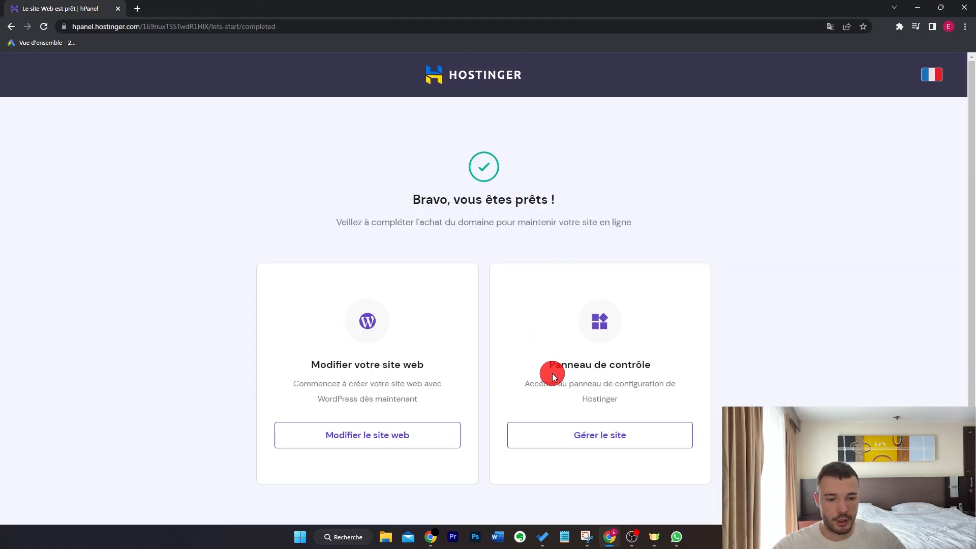
# Open the site's control panel and view the account home page and websites overview
pyautogui.click(589, 434)
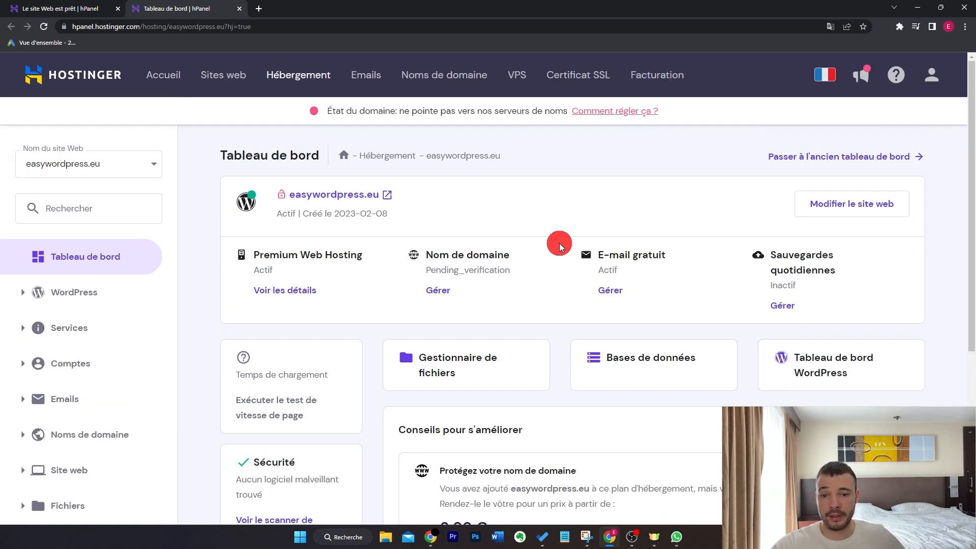
pyautogui.click(170, 80)
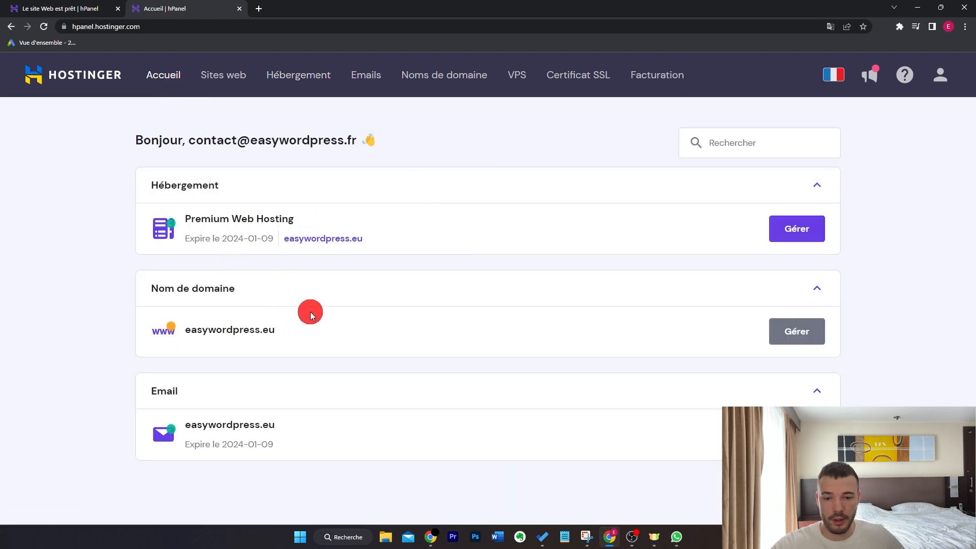
pyautogui.click(232, 75)
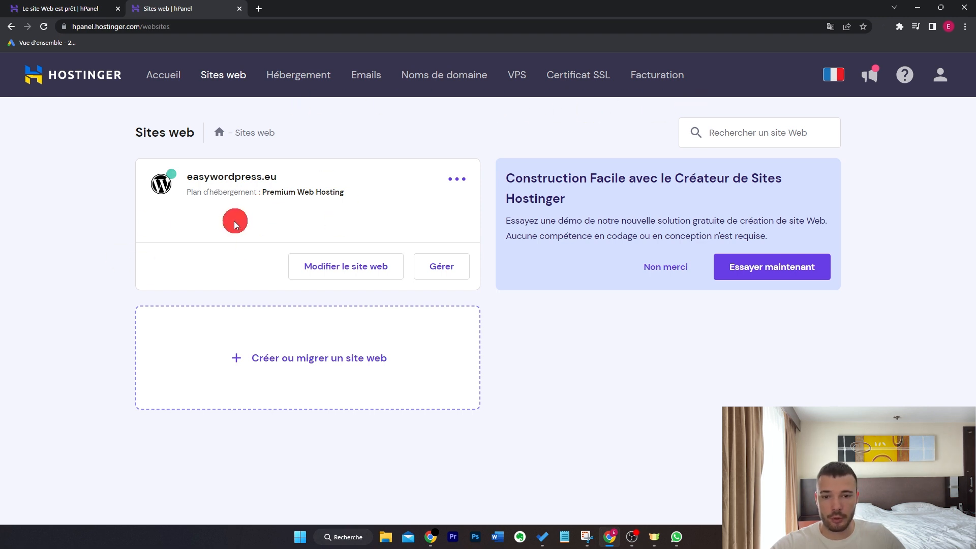
# Check the site's edit link, and view easywordpress.eu's hosting dashboard and its public front page
pyautogui.click(351, 267)
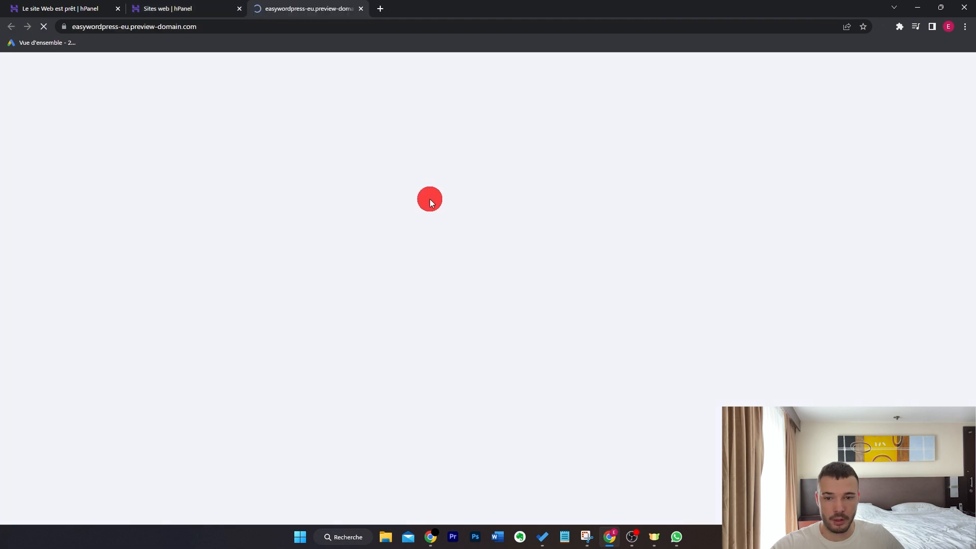
pyautogui.hotkey('ctrl', 'w')
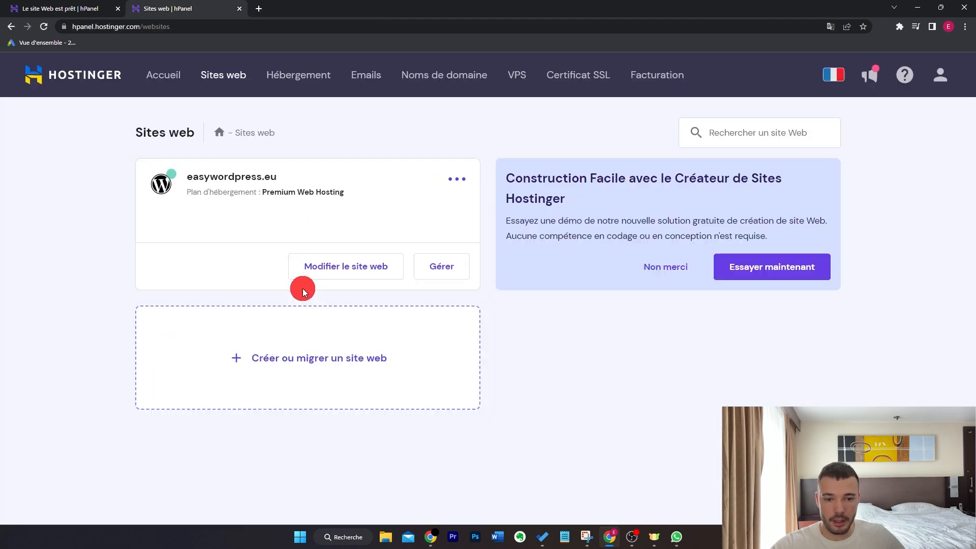
pyautogui.click(445, 271)
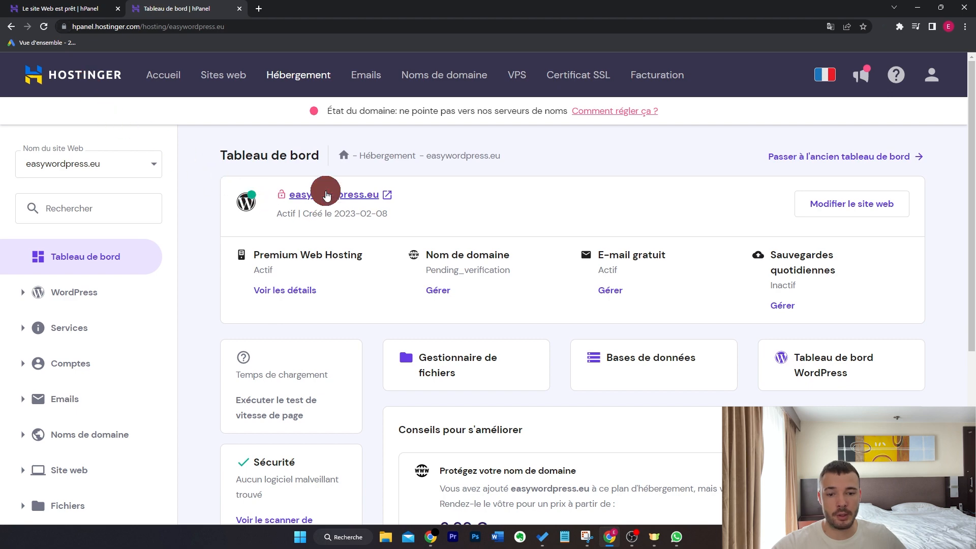
pyautogui.click(327, 195)
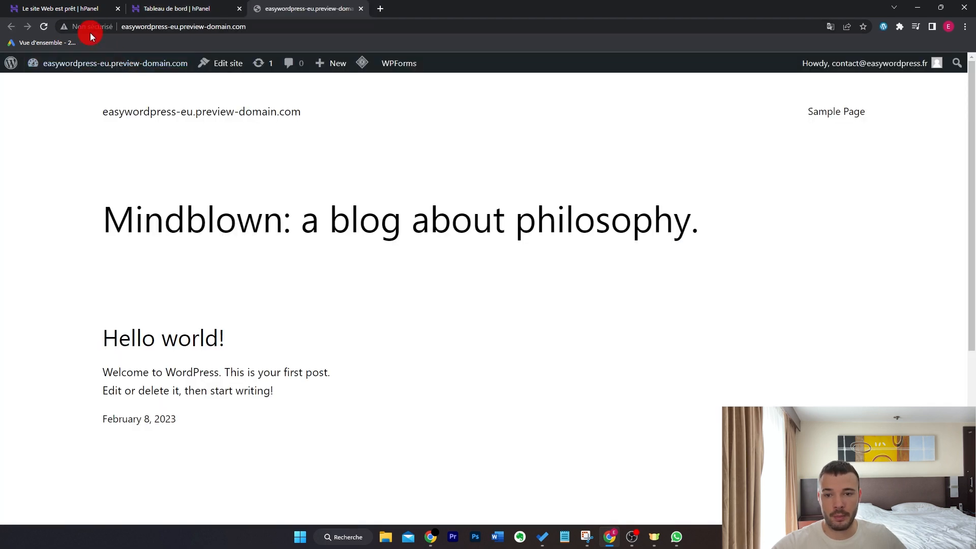
pyautogui.hotkey('ctrl', 'w')
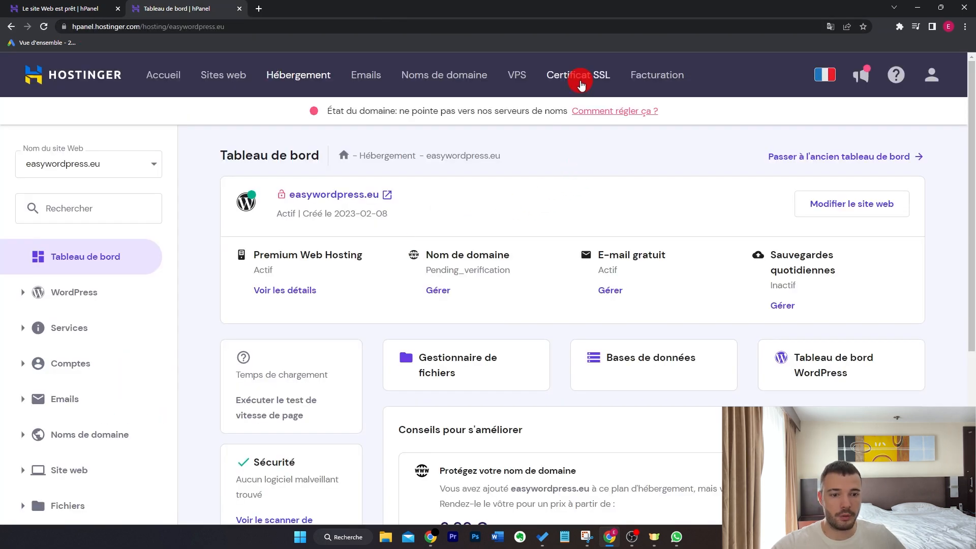
# Reinstall the Lifetime SSL (Let's Encrypt) certificate for easywordpress.eu and dismiss the installation notice
pyautogui.click(573, 78)
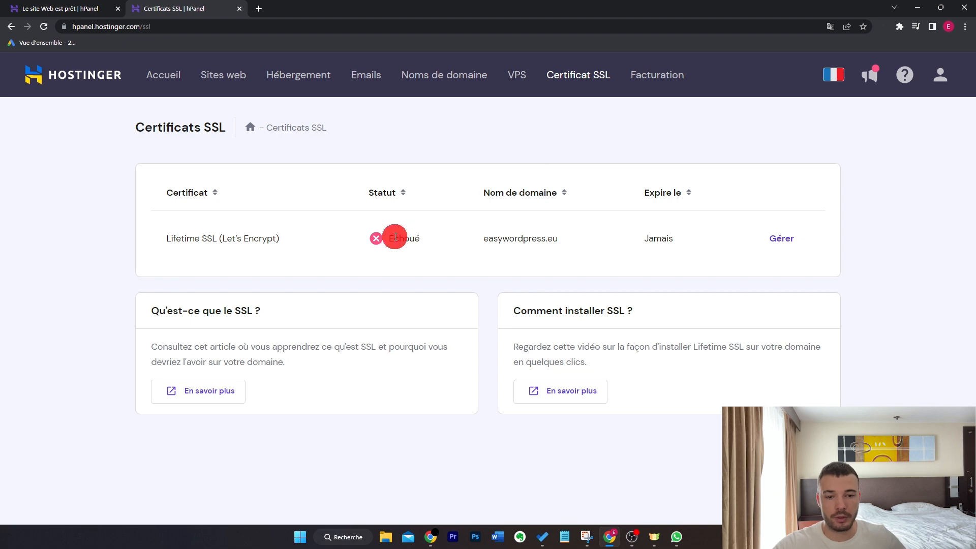
pyautogui.click(780, 238)
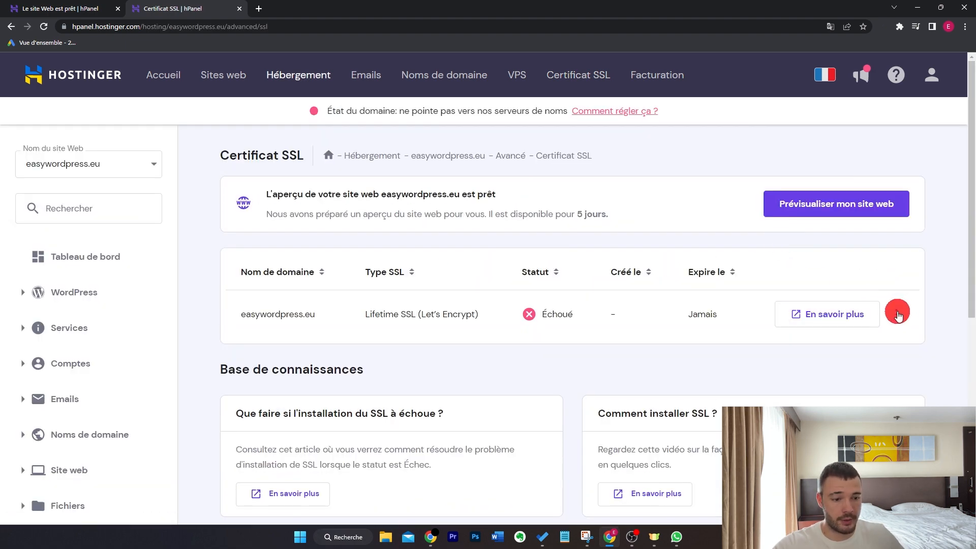
pyautogui.click(896, 314)
pyautogui.click(906, 344)
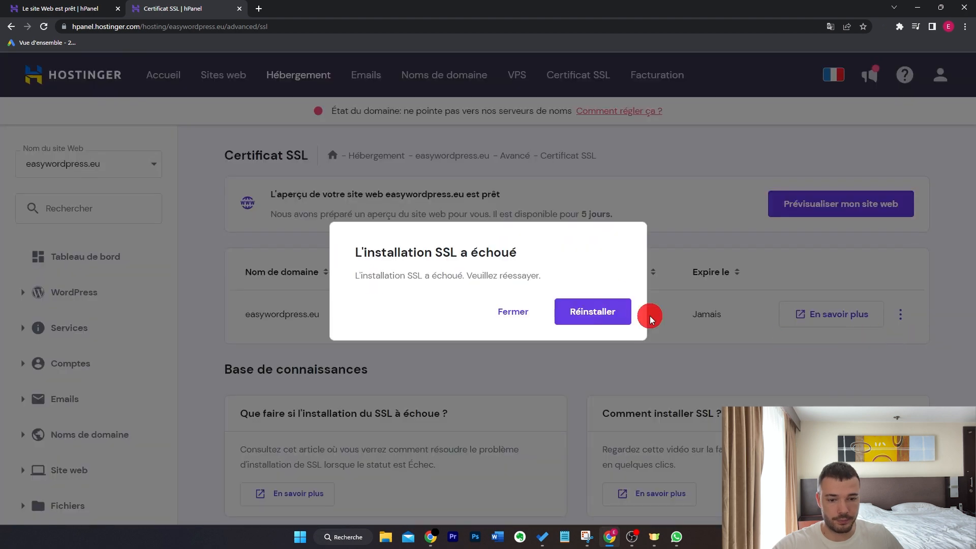
pyautogui.click(586, 314)
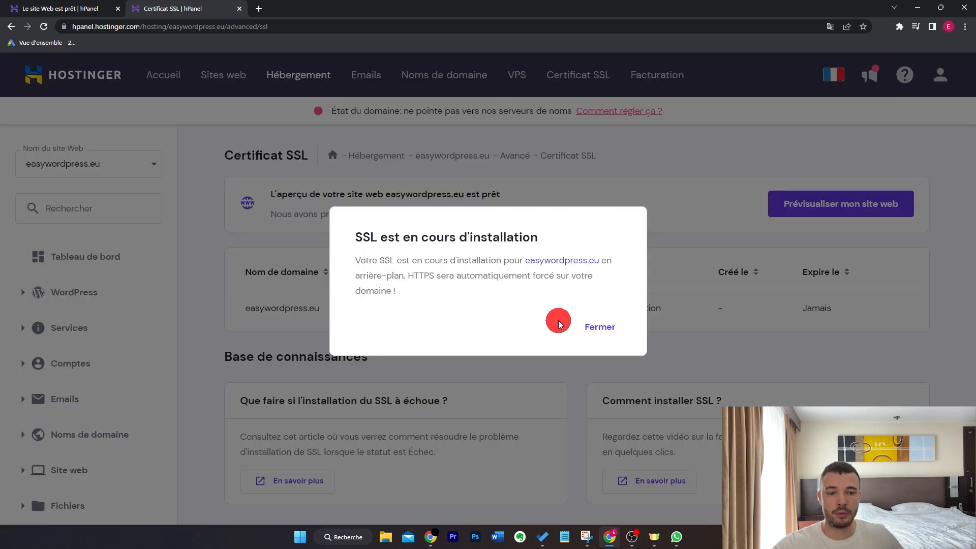
pyautogui.click(596, 327)
pyautogui.click(602, 327)
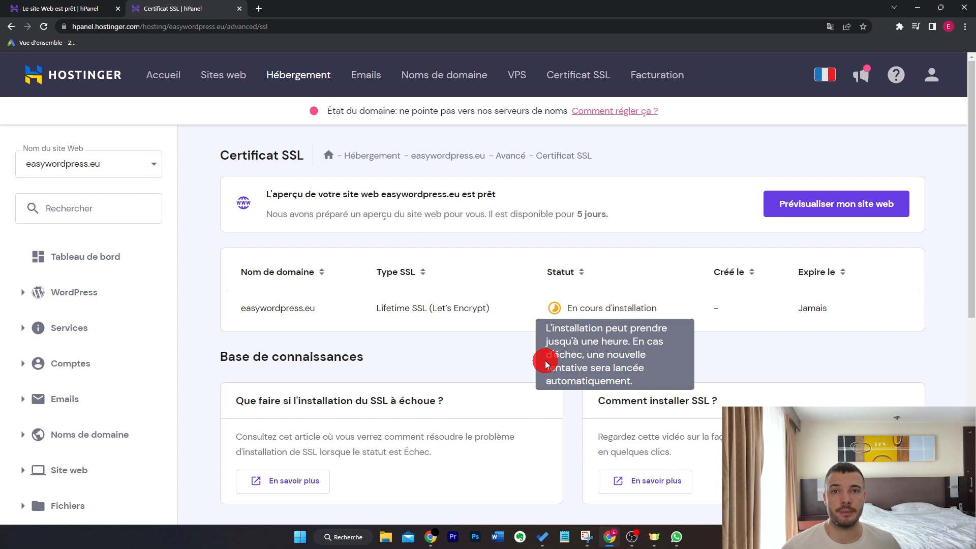
# Select the free (Gratuit) email plan for the easywordpress.eu domain
pyautogui.click(371, 77)
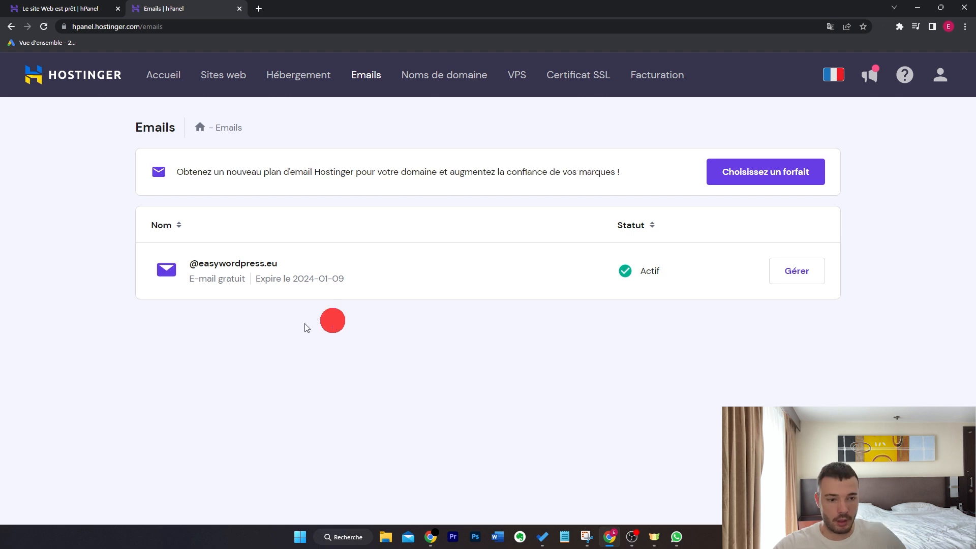
pyautogui.click(787, 271)
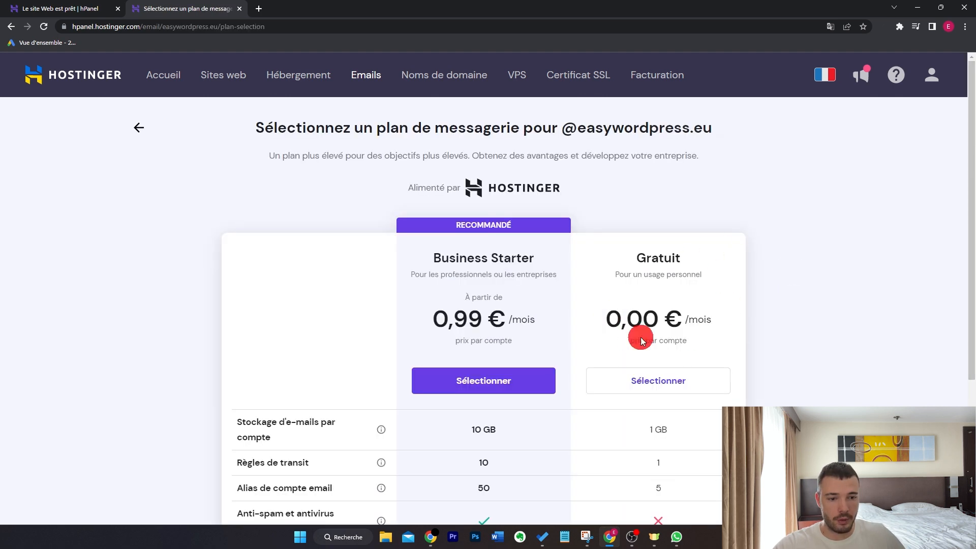
pyautogui.click(683, 380)
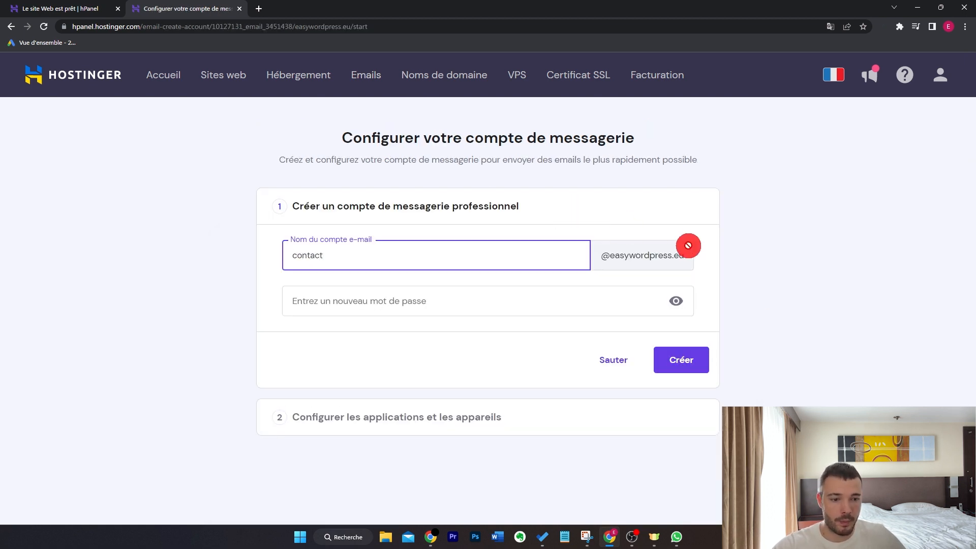
pyautogui.click(574, 292)
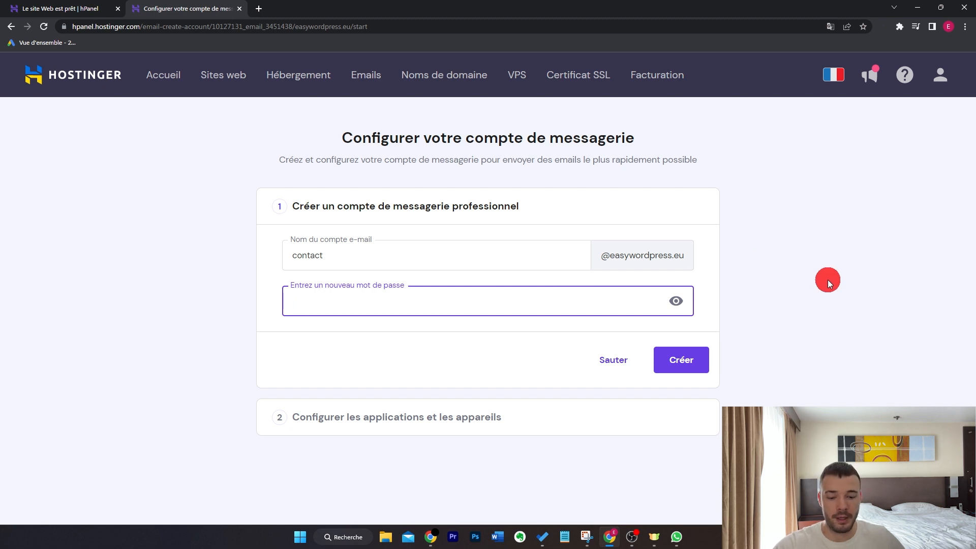
pyautogui.hotkey('ctrl', 'v')
pyautogui.click(682, 395)
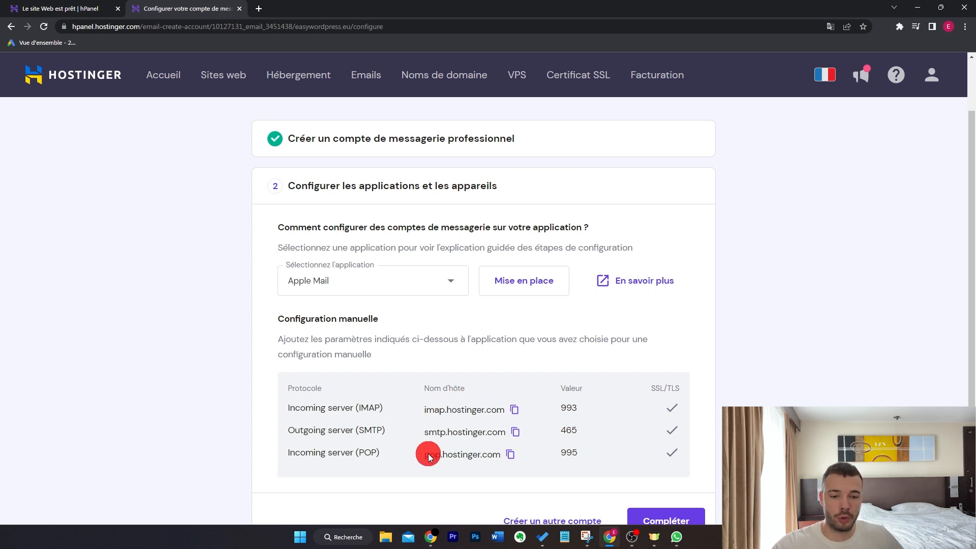
pyautogui.scroll(-2, 435, 429)
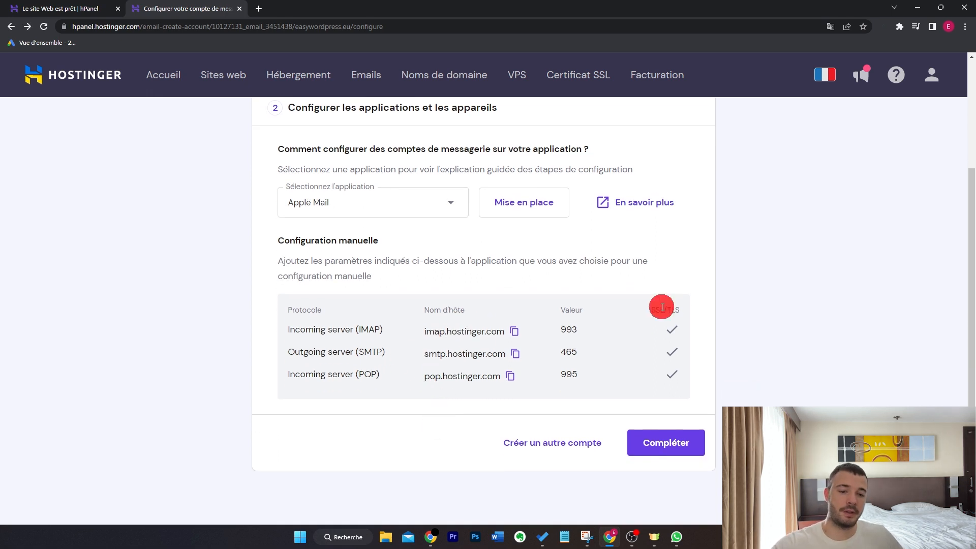
pyautogui.click(666, 446)
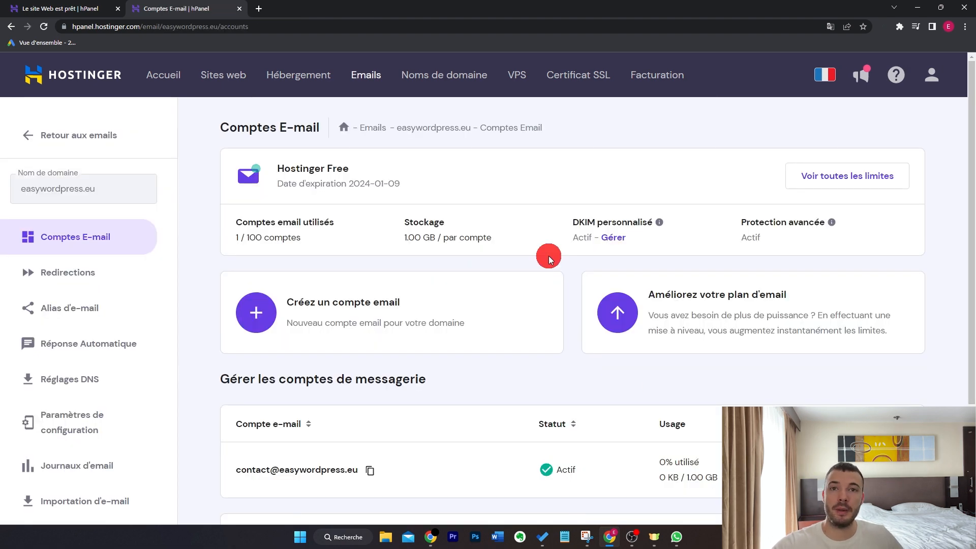
# Log in to the new mailbox's webmail with the account password, view the inbox, and close it
pyautogui.scroll(-3, 553, 254)
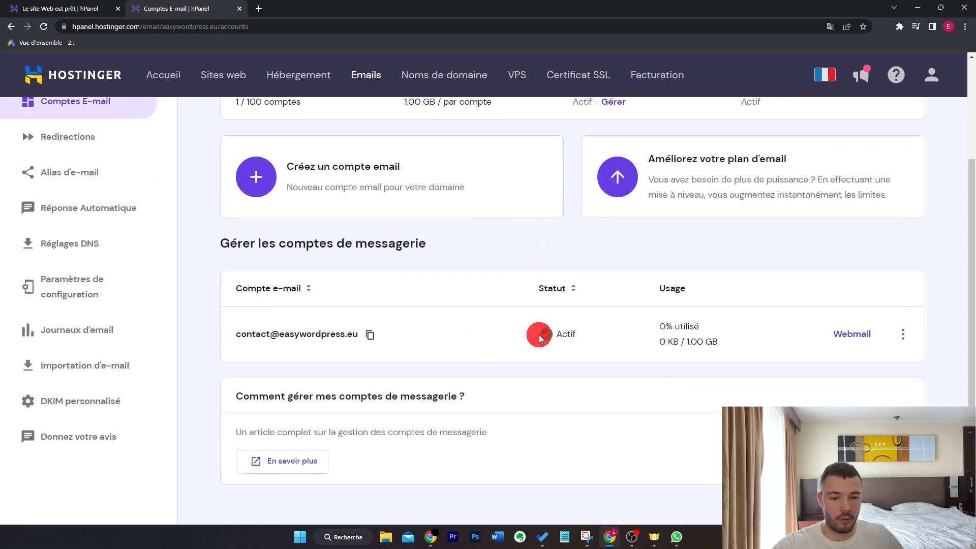
pyautogui.click(853, 334)
pyautogui.click(756, 323)
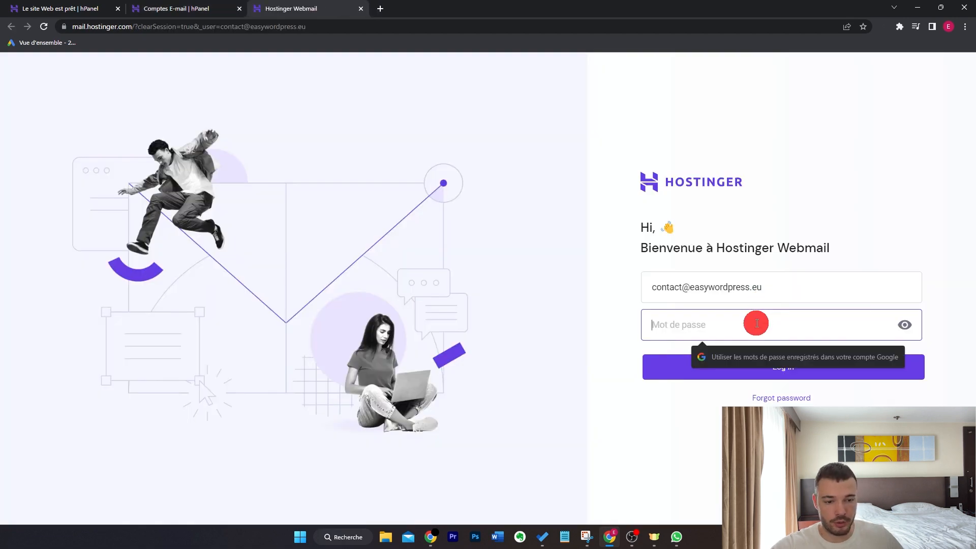
pyautogui.hotkey('ctrl', 'v')
pyautogui.press('Return')
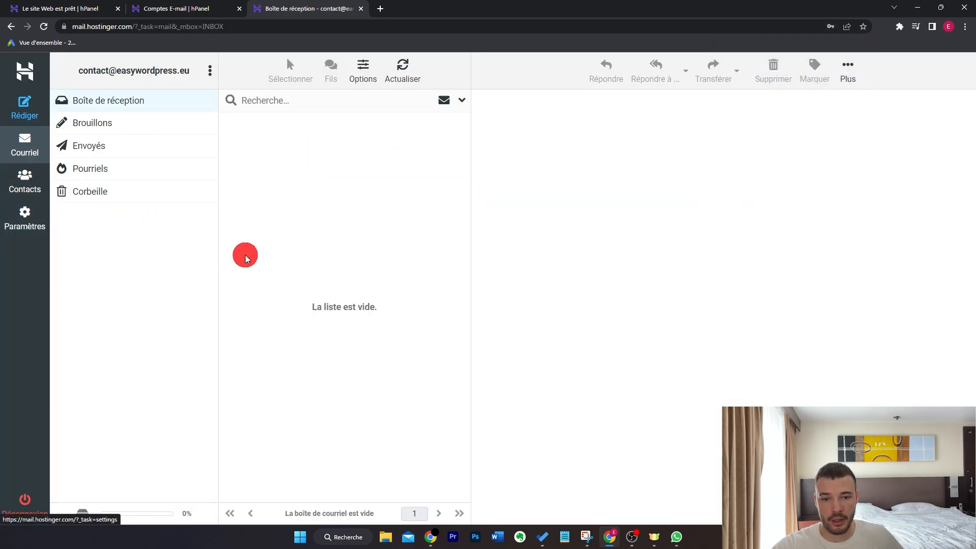
pyautogui.hotkey('ctrl', 'w')
pyautogui.click(369, 76)
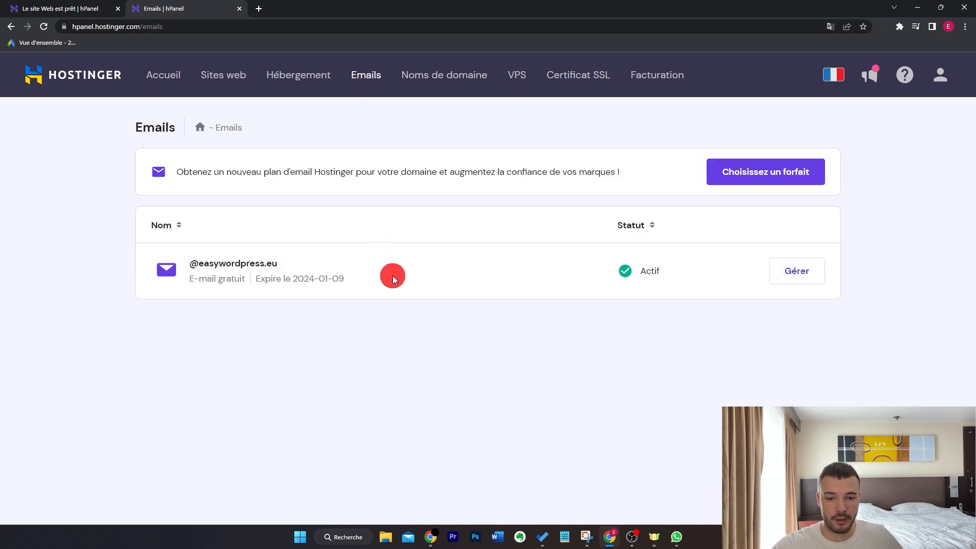
pyautogui.click(813, 274)
pyautogui.scroll(-2, 724, 300)
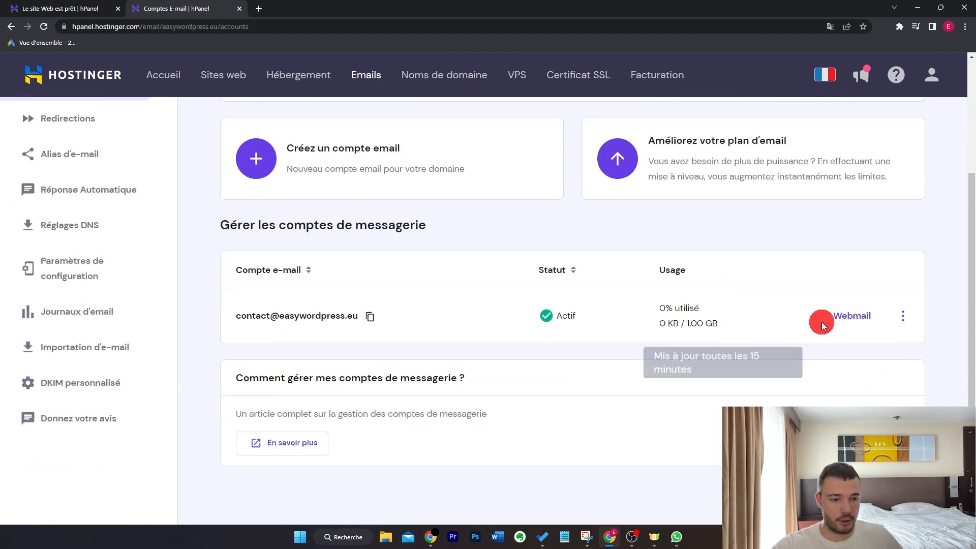
pyautogui.scroll(3, 349, 319)
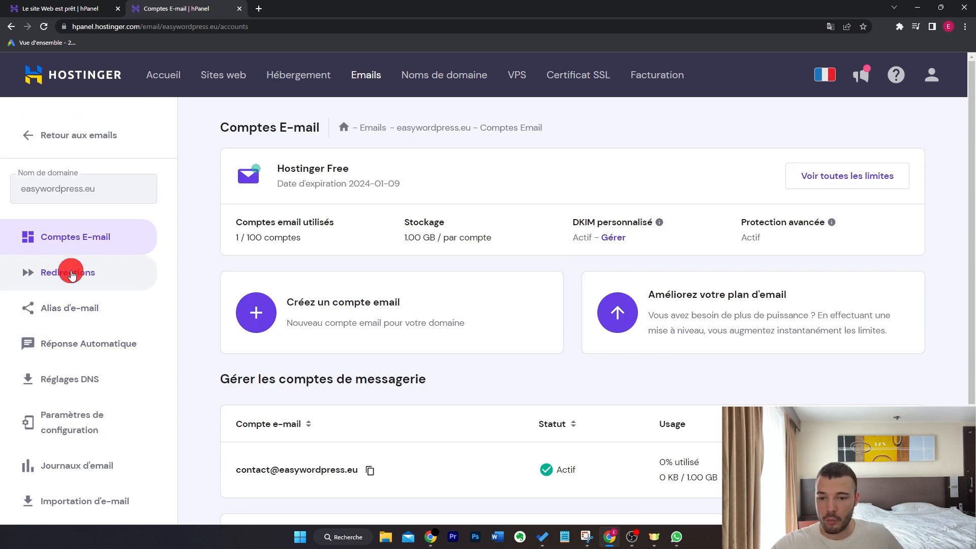
pyautogui.click(122, 276)
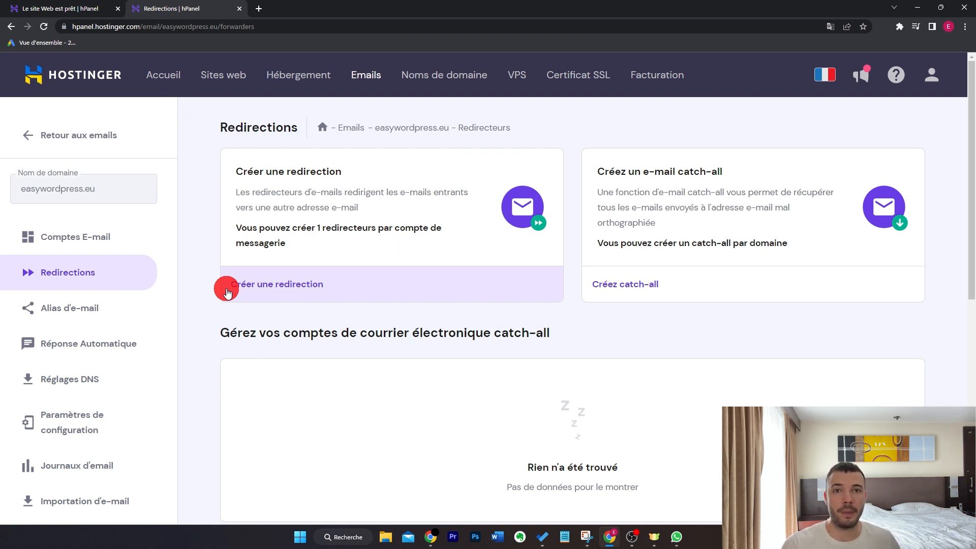
pyautogui.click(361, 283)
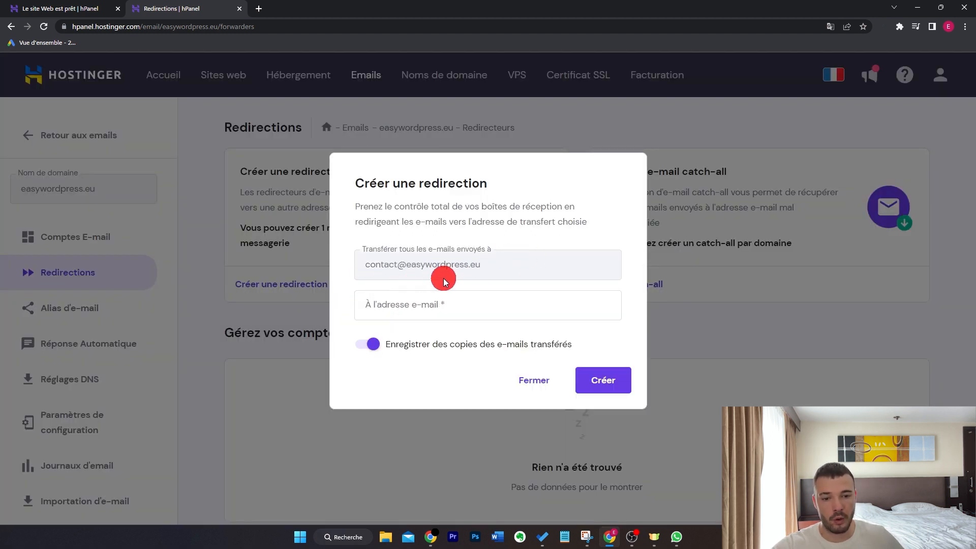
pyautogui.click(458, 304)
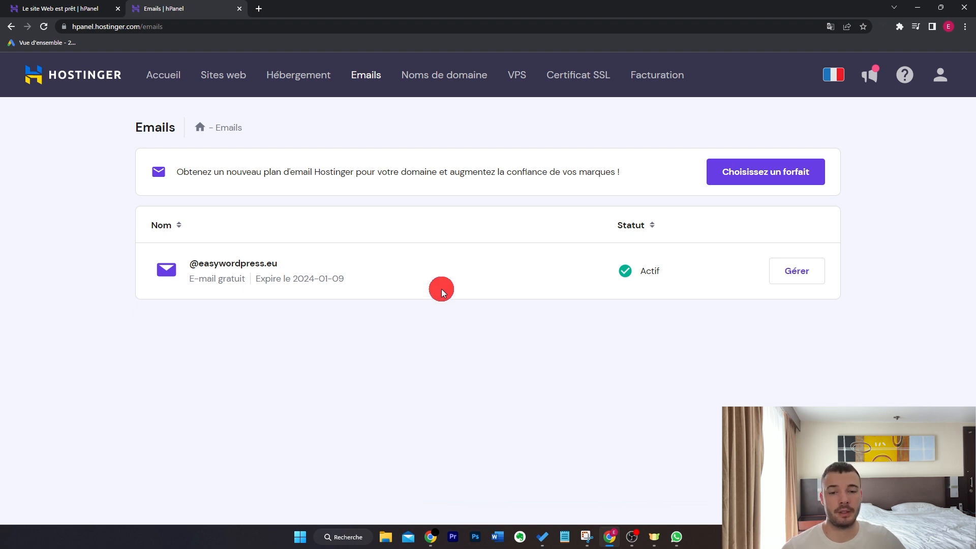
# Open the FTP accounts page of the easywordpress.eu website and review its FTP access details
pyautogui.click(230, 75)
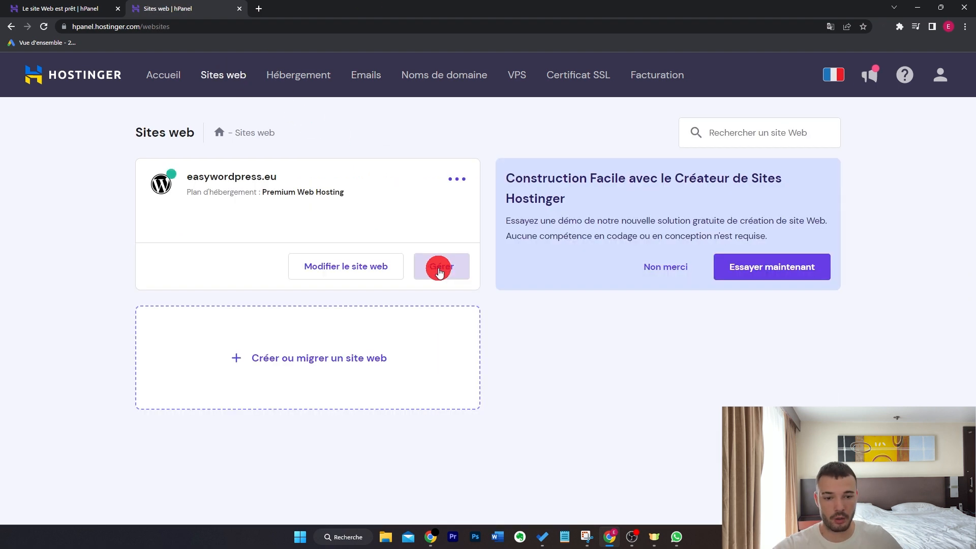
pyautogui.click(438, 267)
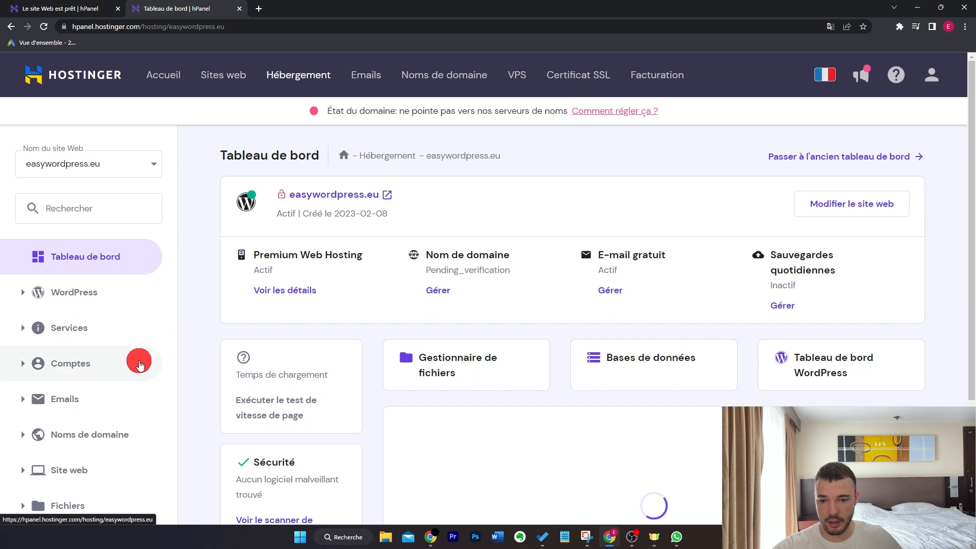
pyautogui.scroll(-3, 138, 362)
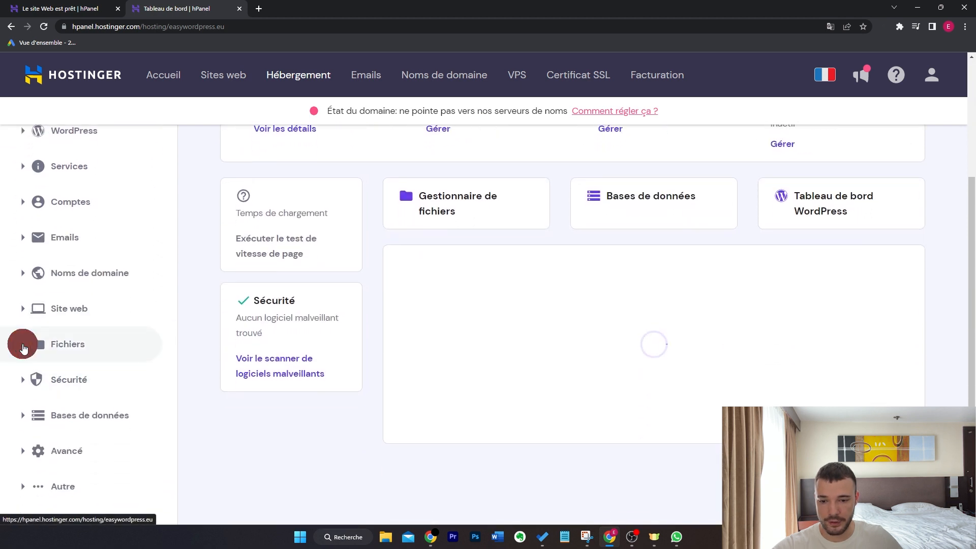
pyautogui.click(23, 344)
pyautogui.click(117, 434)
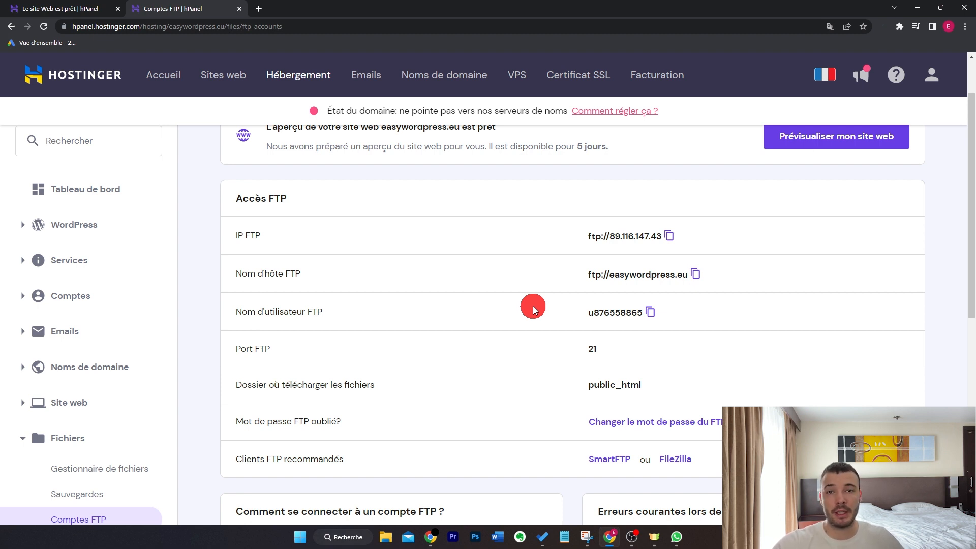
pyautogui.scroll(-1, 534, 310)
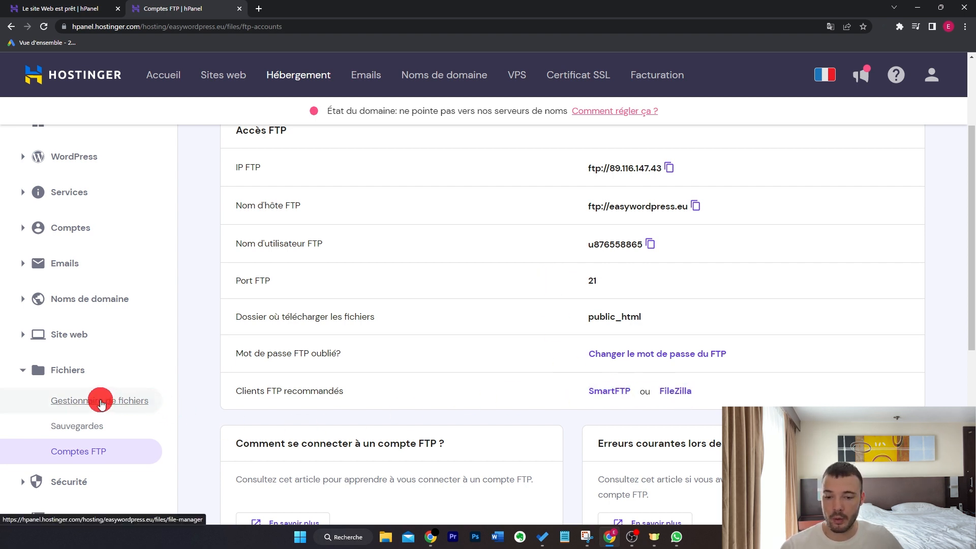
# Open the file manager for the easywordpress.eu files only and look through its public_html folder
pyautogui.click(124, 402)
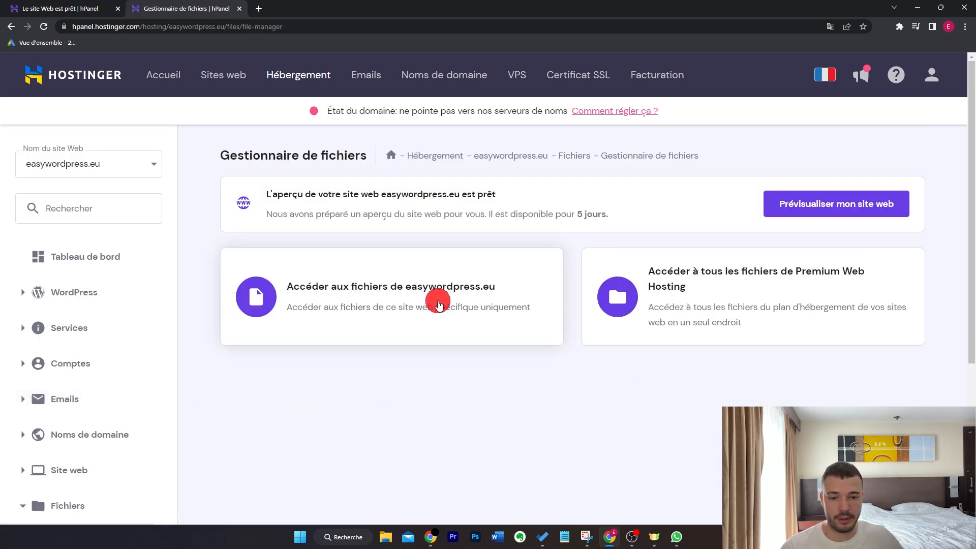
pyautogui.click(439, 304)
pyautogui.click(279, 175)
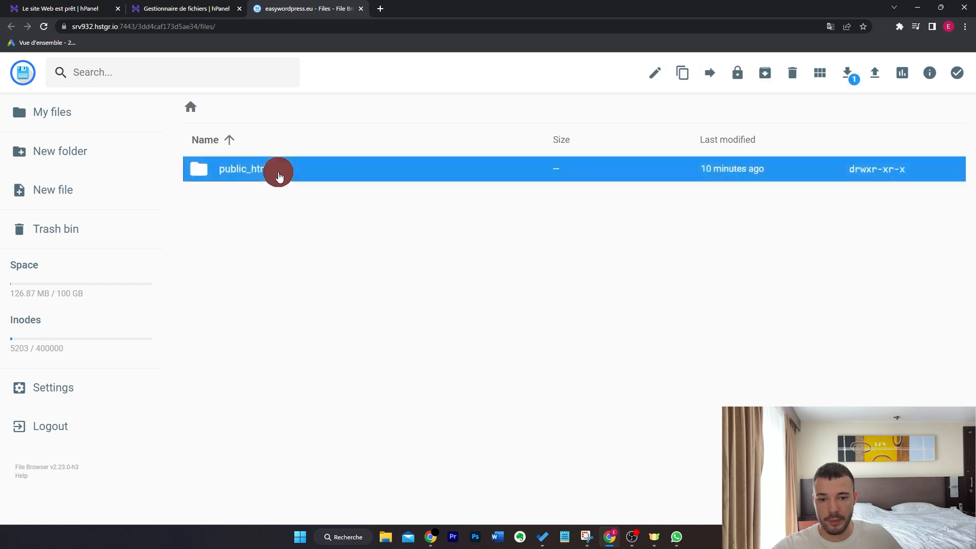
pyautogui.doubleClick(279, 175)
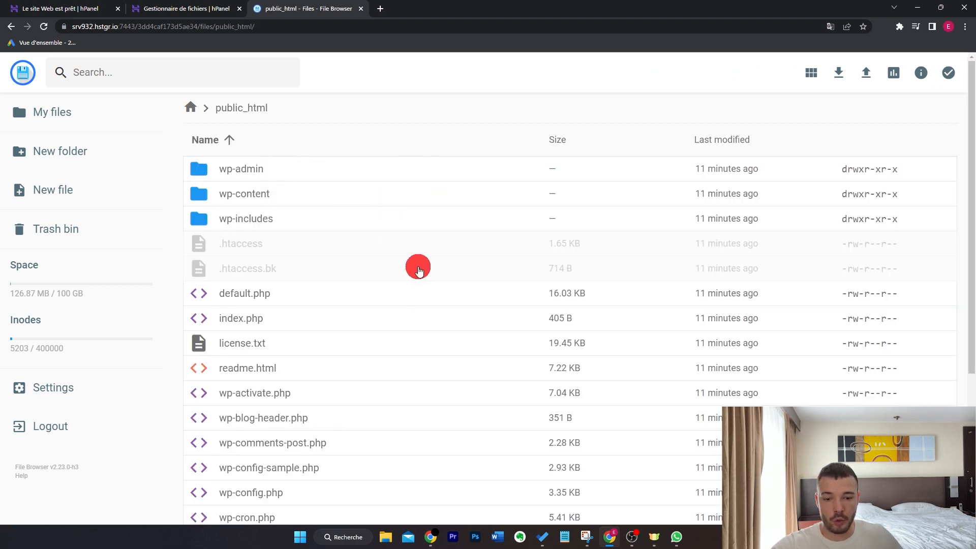
pyautogui.scroll(-4, 419, 271)
pyautogui.scroll(4, 420, 269)
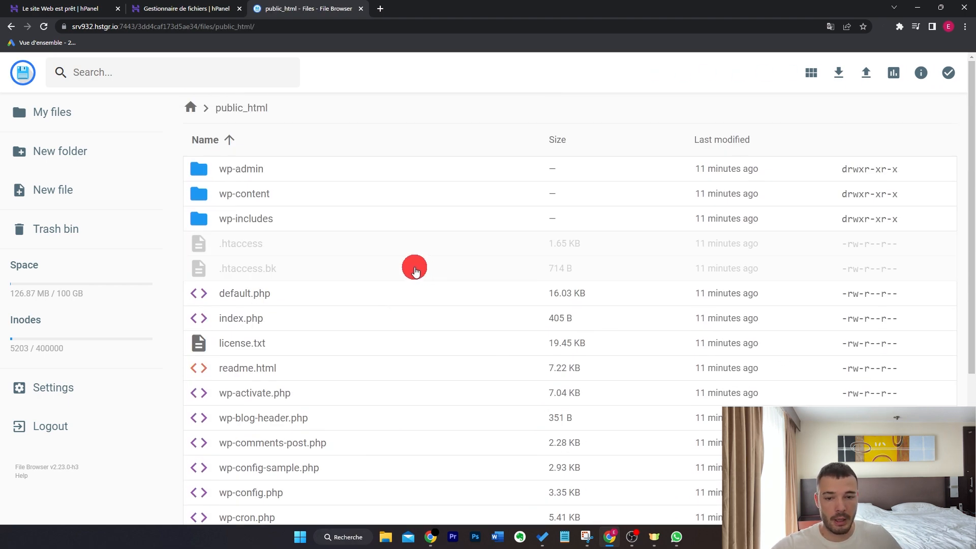
# Inspect the plugins and themes folders inside wp-content, return to wp-content, and close the file browser
pyautogui.doubleClick(267, 195)
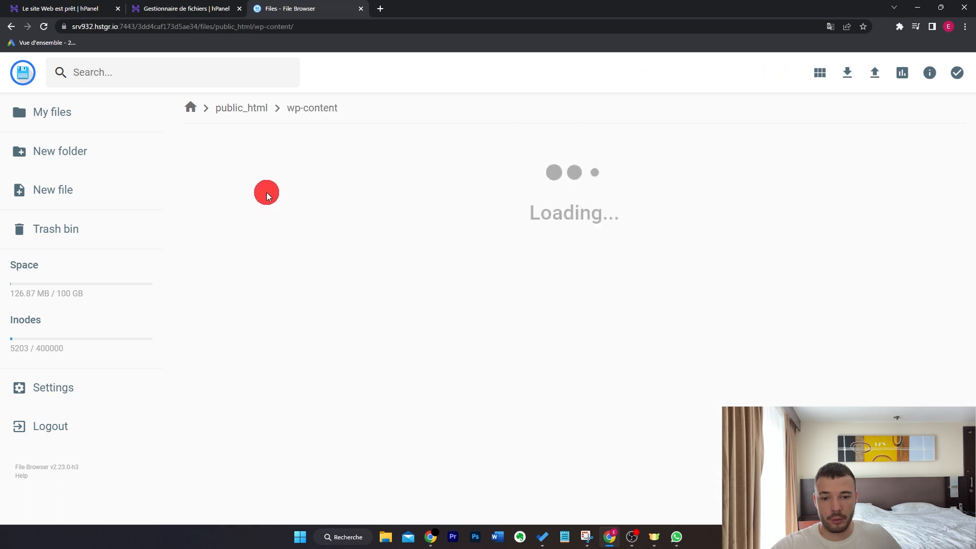
pyautogui.doubleClick(300, 194)
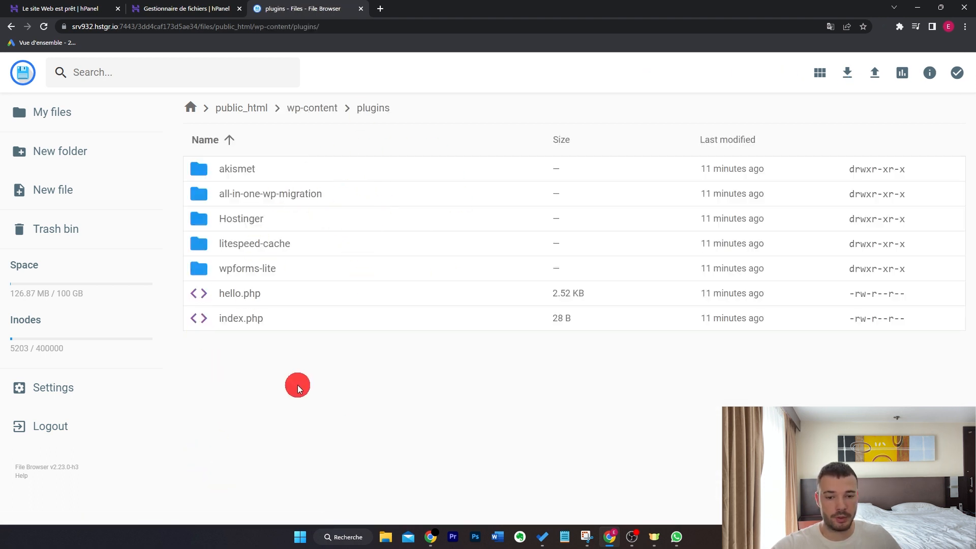
pyautogui.click(318, 108)
pyautogui.doubleClick(310, 219)
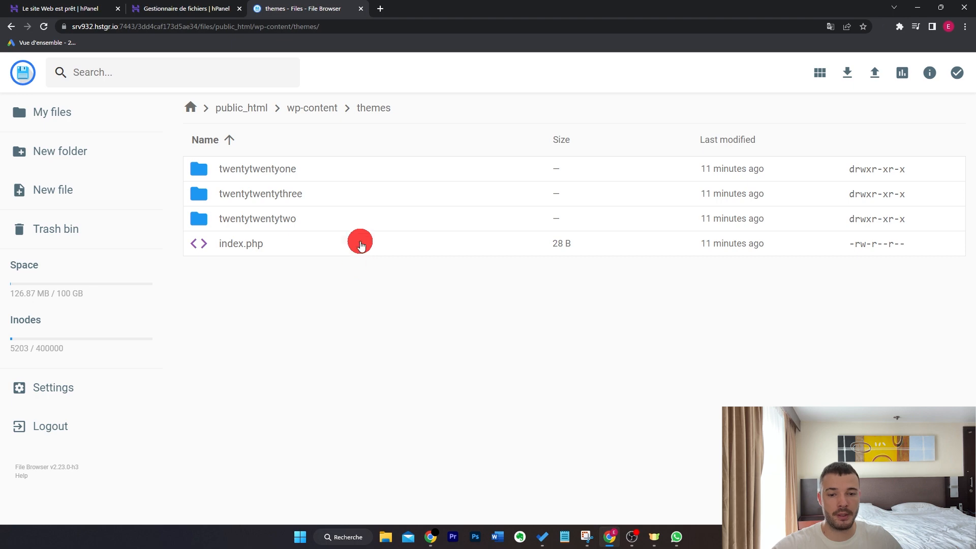
pyautogui.click(319, 107)
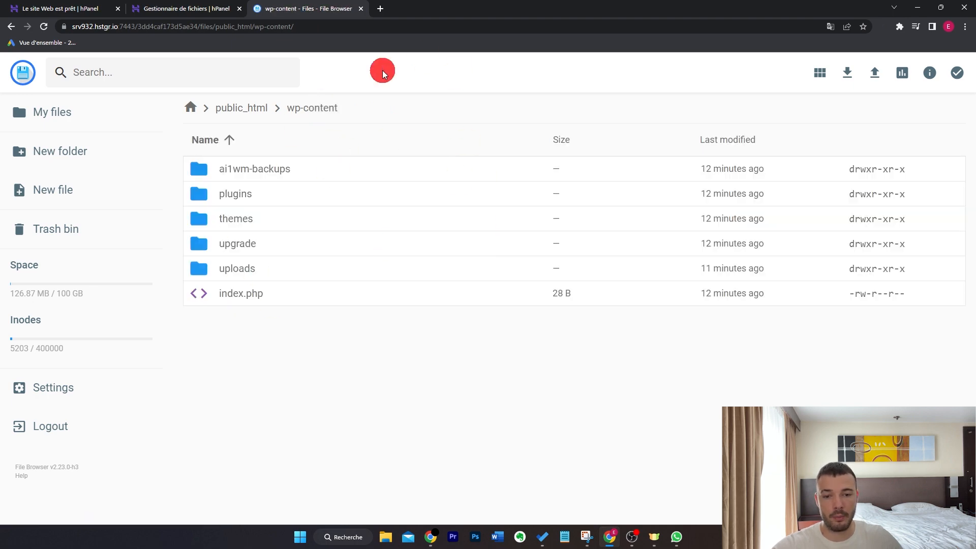
pyautogui.hotkey('ctrl', 'w')
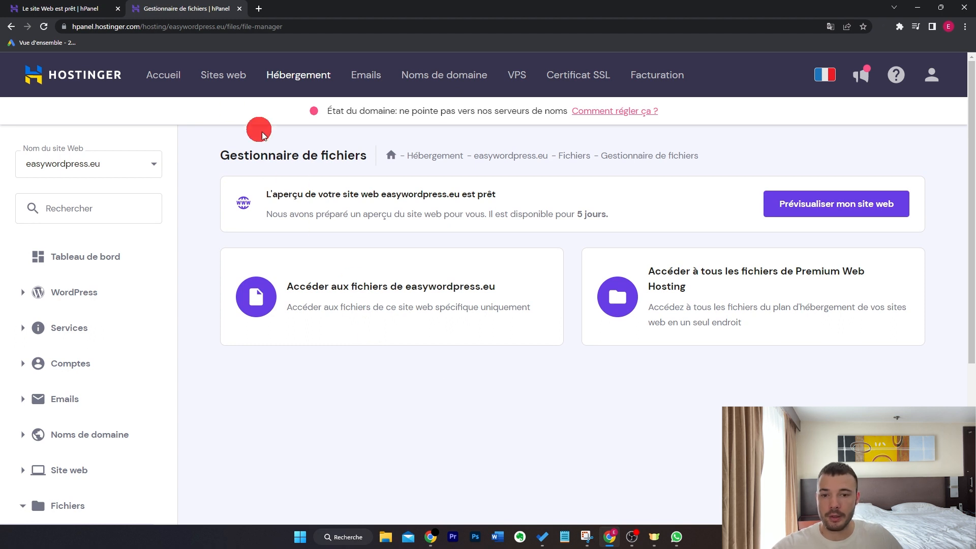
pyautogui.doubleClick(132, 26)
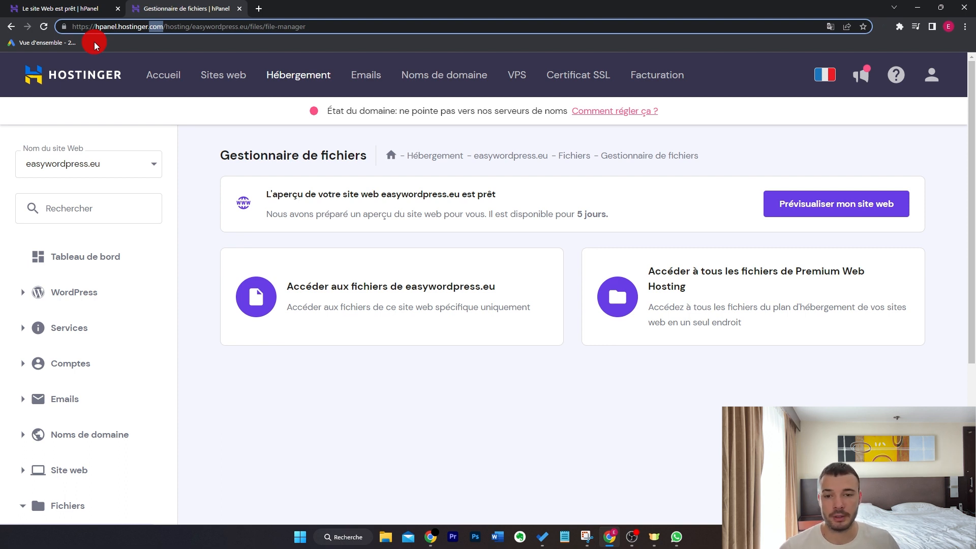
pyautogui.moveTo(119, 29); pyautogui.dragTo(95, 29)
pyautogui.click(212, 210)
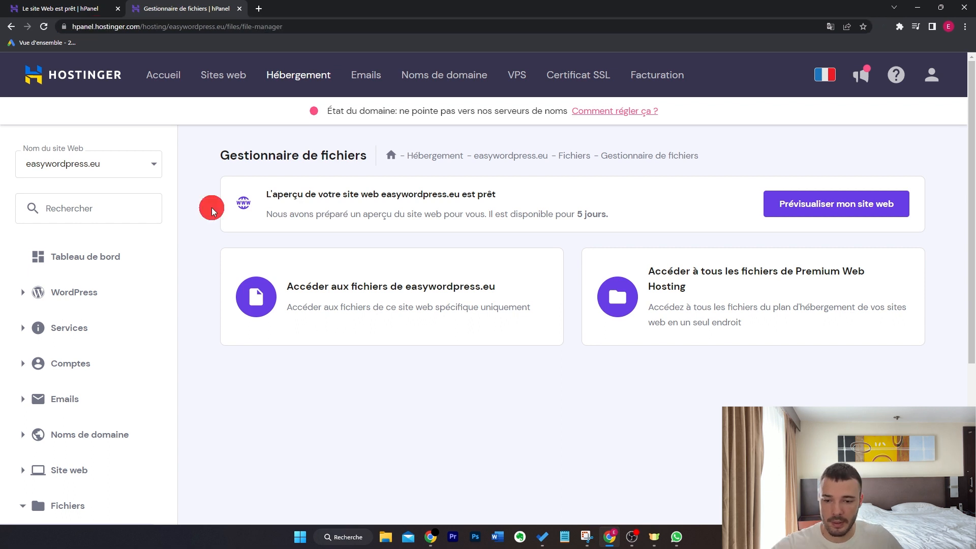
# Try to create the subdomain boutique.easywordpress.eu with boutique as its custom directory under public_html
pyautogui.scroll(-4, 211, 210)
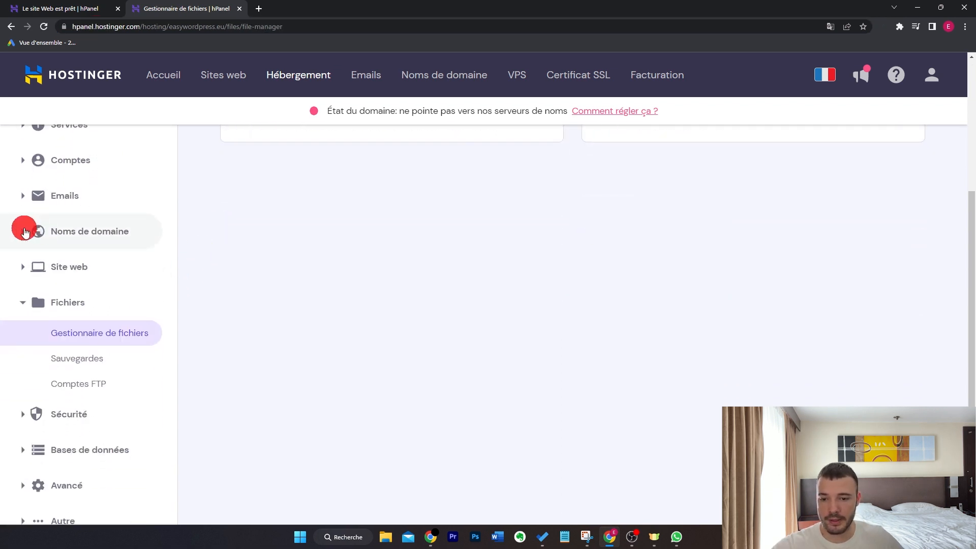
pyautogui.click(23, 230)
pyautogui.click(79, 262)
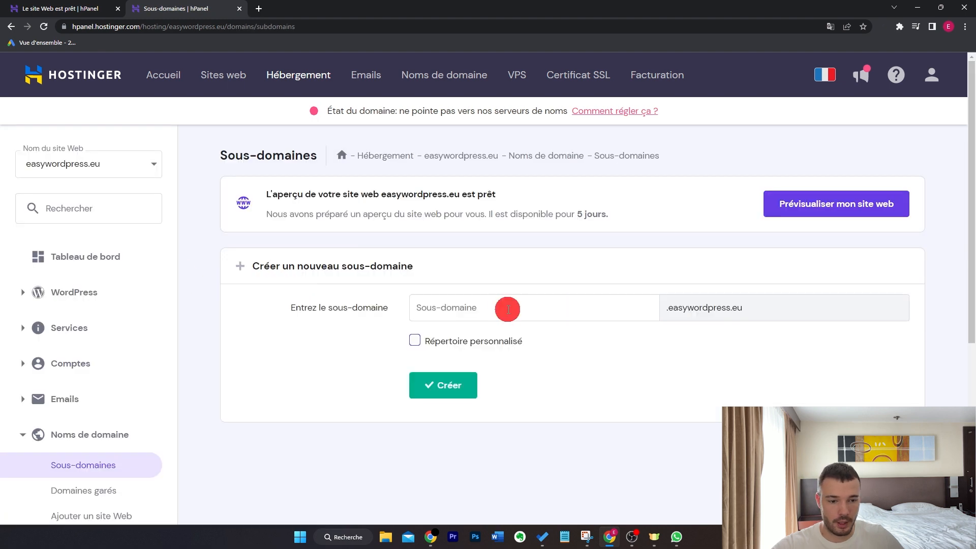
pyautogui.click(508, 309)
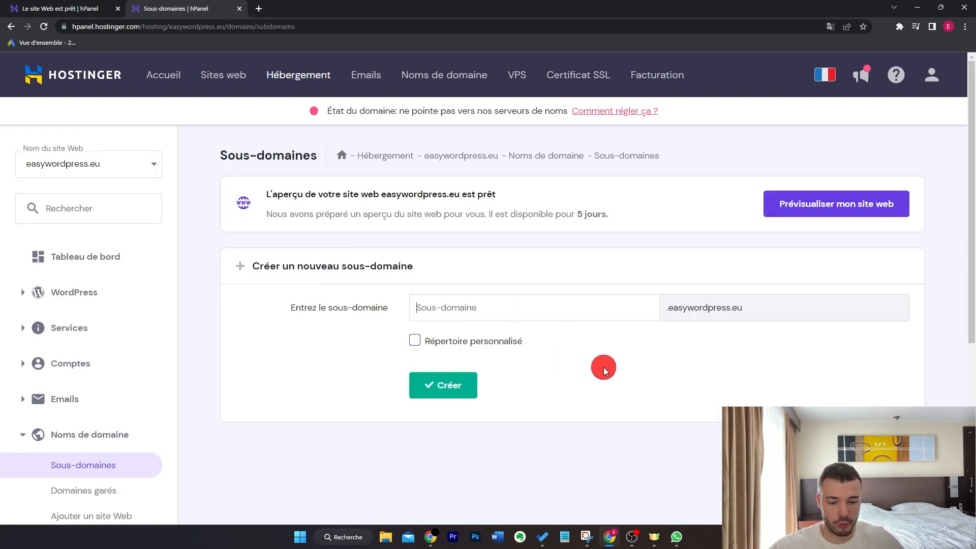
pyautogui.write('boutique')
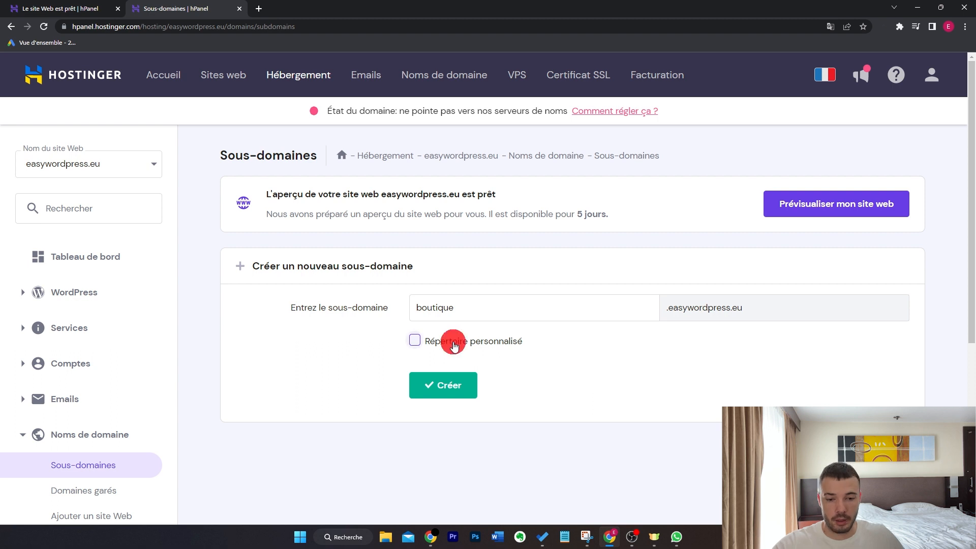
pyautogui.click(415, 342)
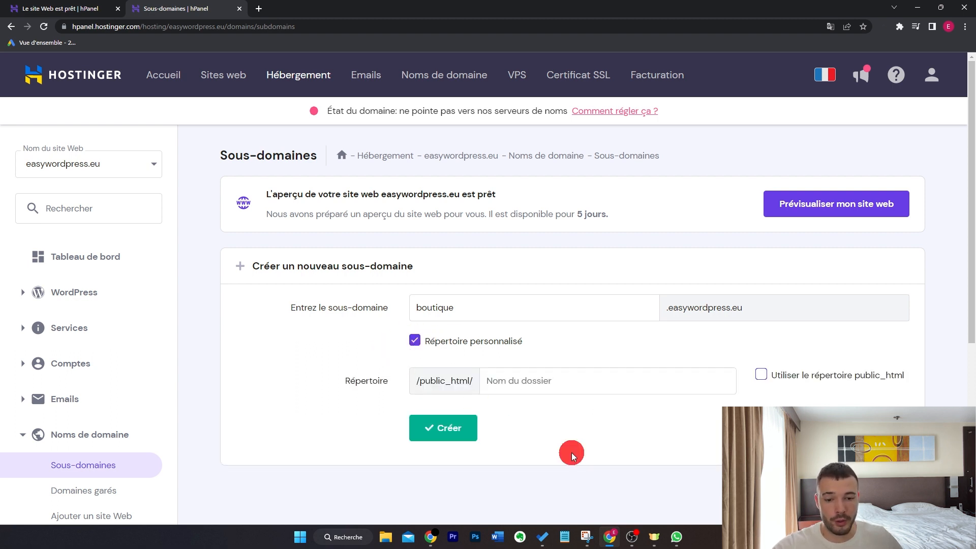
pyautogui.write('boutique')
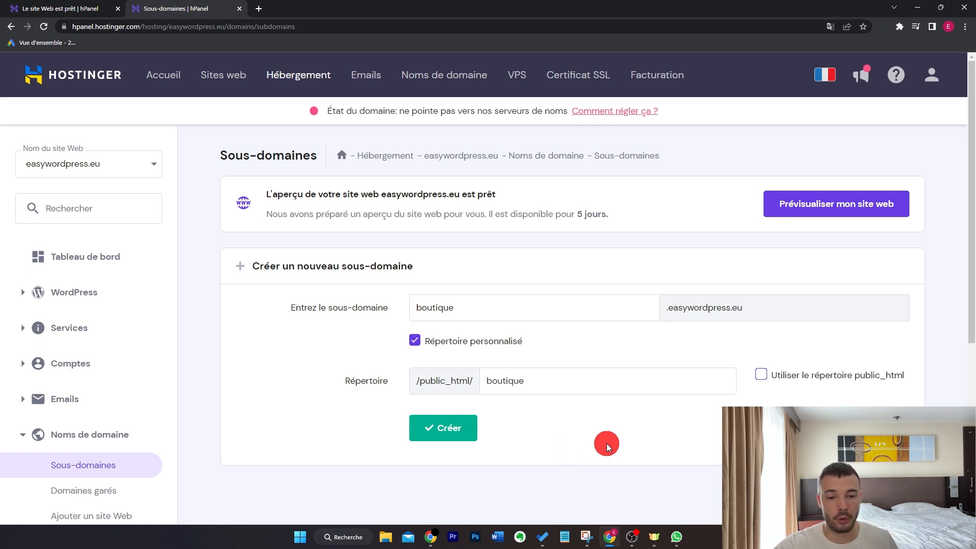
pyautogui.scroll(-3, 229, 403)
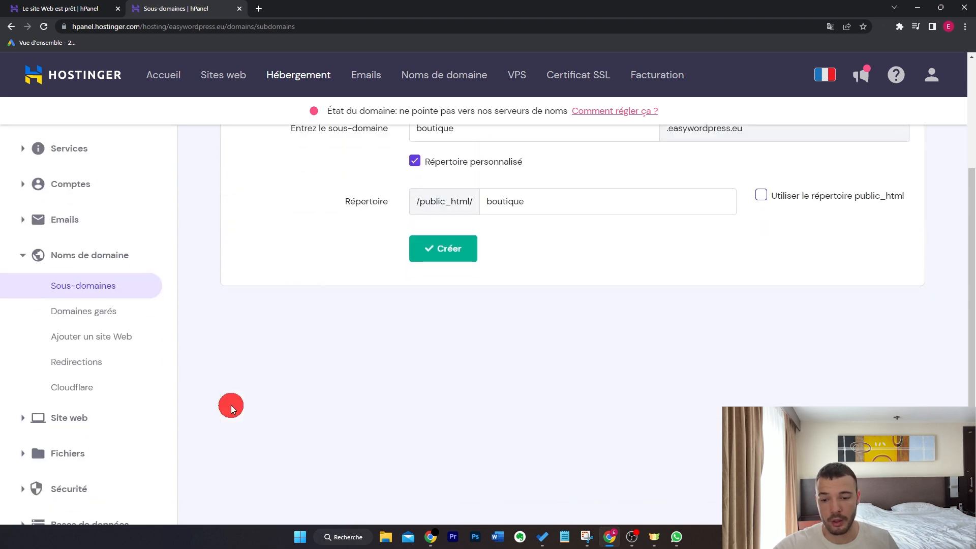
pyautogui.scroll(3, 259, 379)
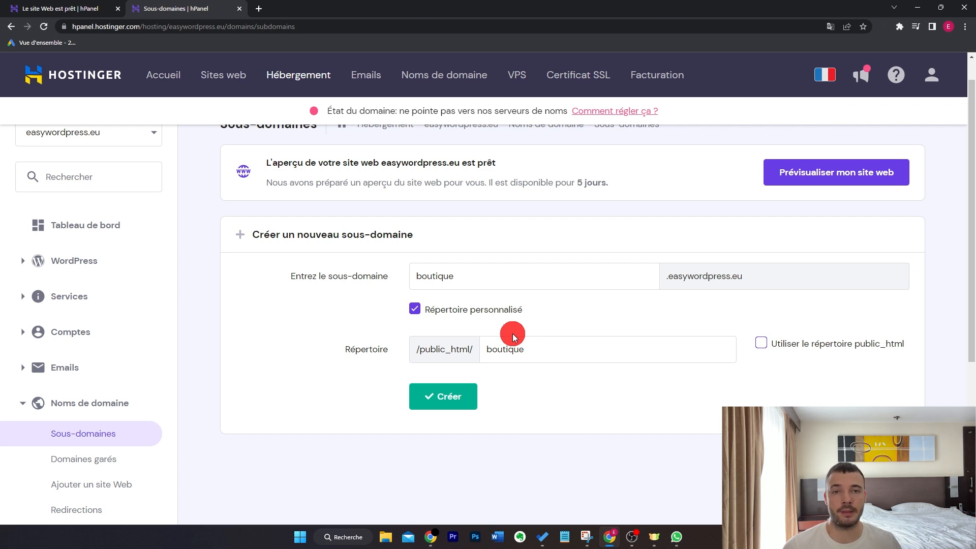
pyautogui.click(447, 395)
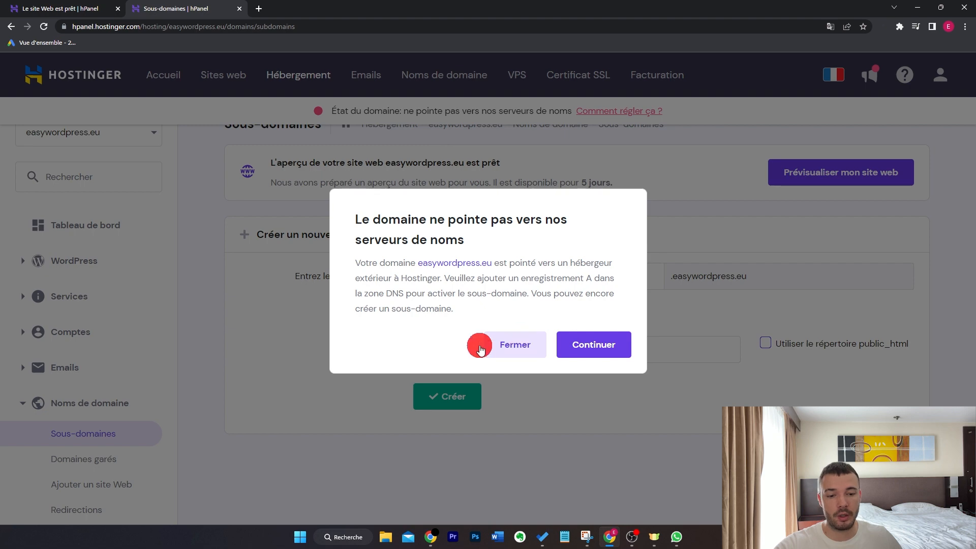
pyautogui.click(514, 345)
# Open the automatic installer of the easywordpress.eu website and view the installed and available applications
pyautogui.scroll(-3, 351, 356)
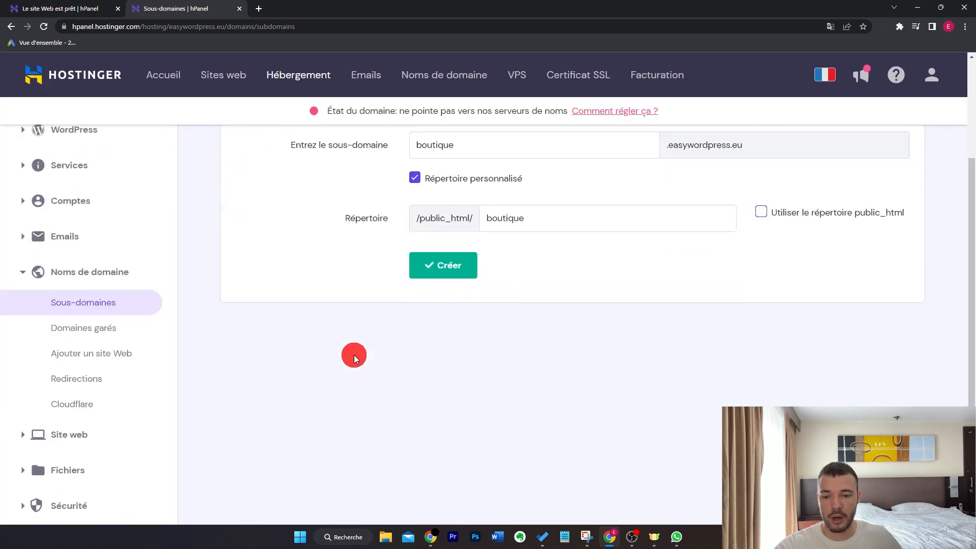
pyautogui.click(60, 431)
pyautogui.click(126, 334)
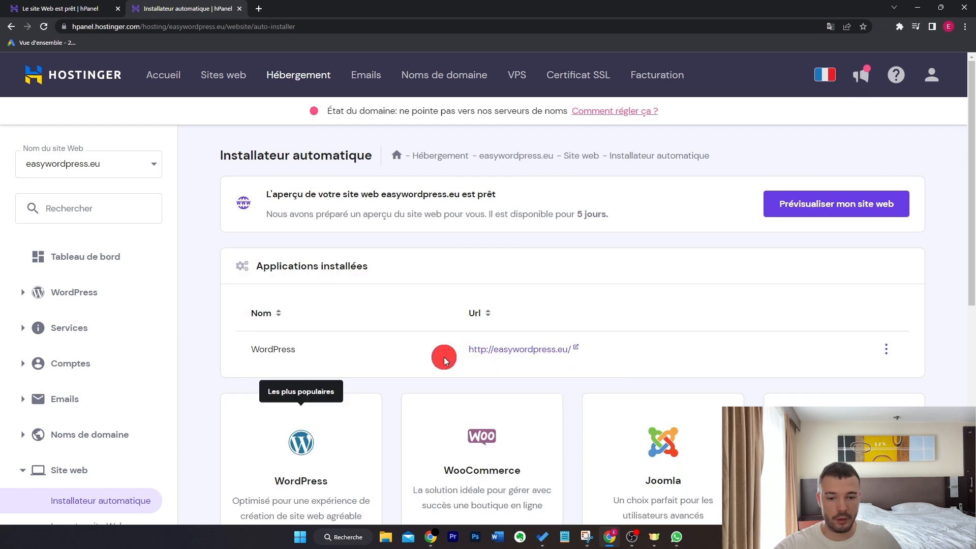
pyautogui.scroll(-2, 443, 358)
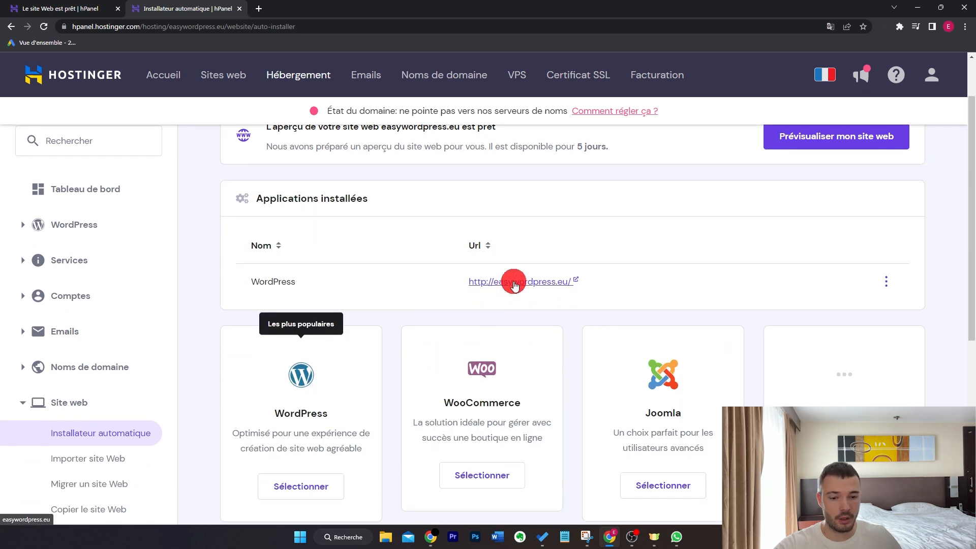
pyautogui.scroll(-2, 443, 346)
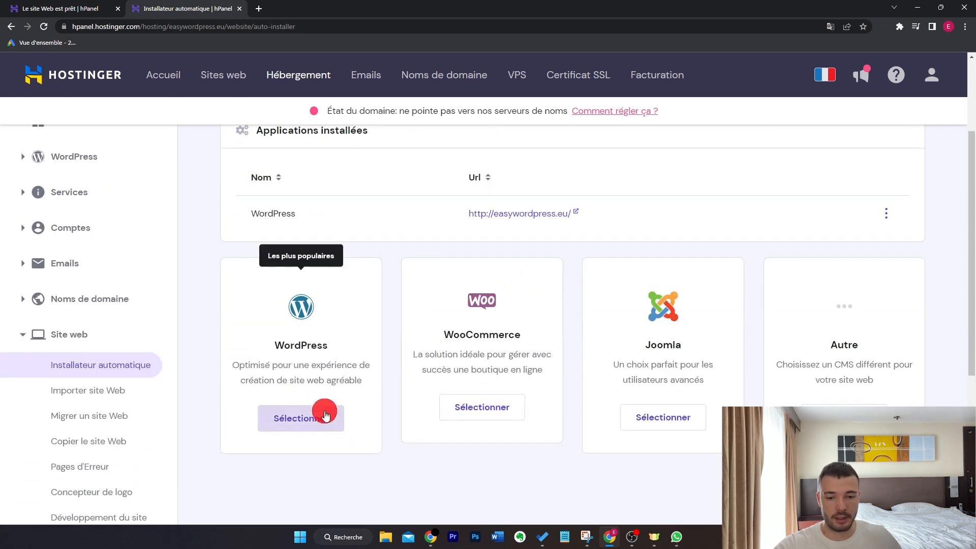